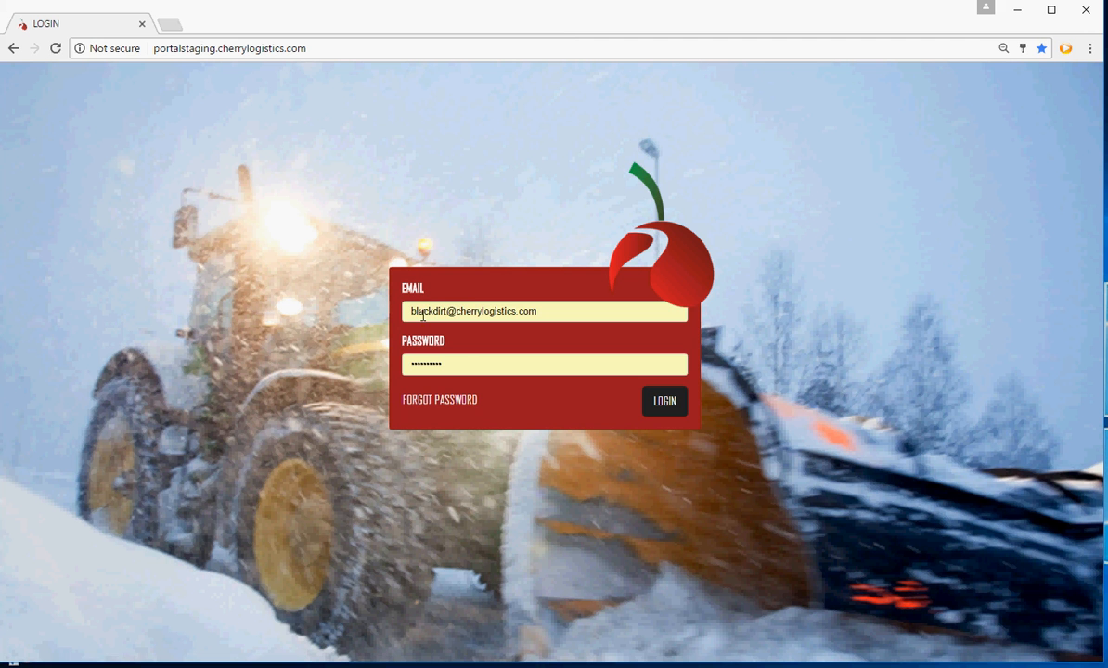
Log in to the portal with the saved credentials and open the Proposals list
left_click(662, 402)
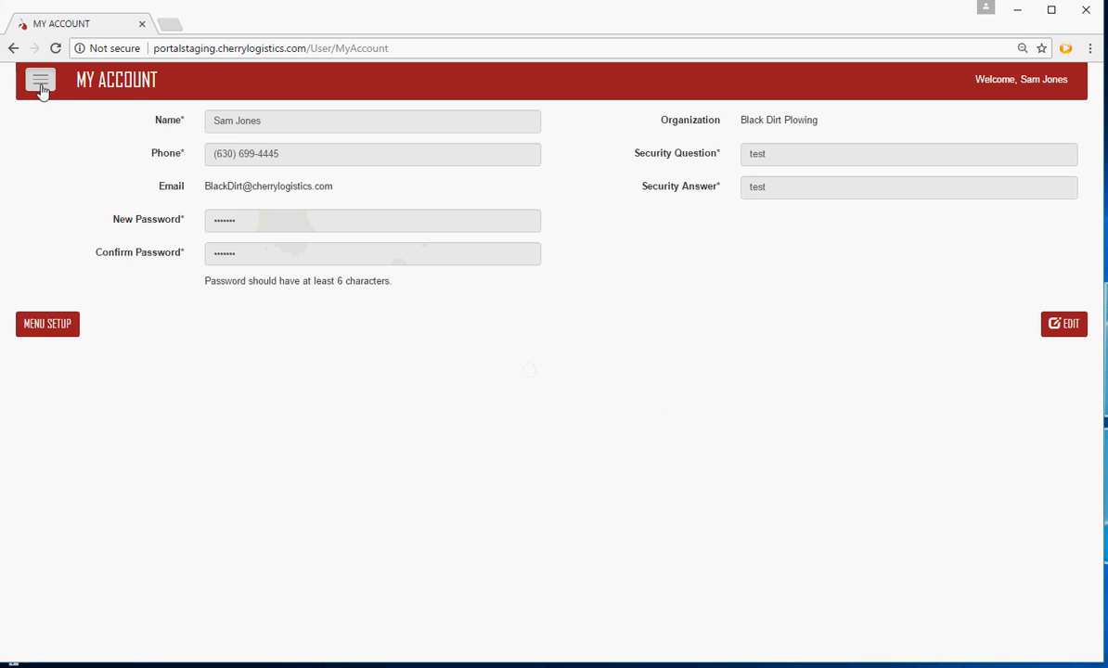
left_click(41, 87)
mouse_move(42, 116)
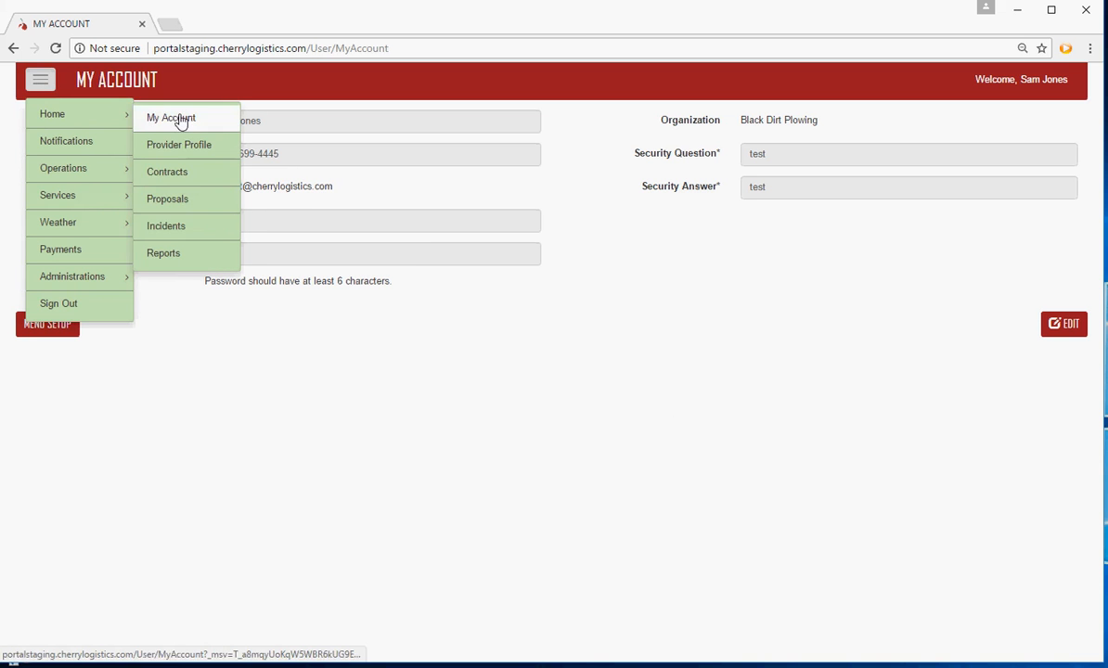
left_click(192, 209)
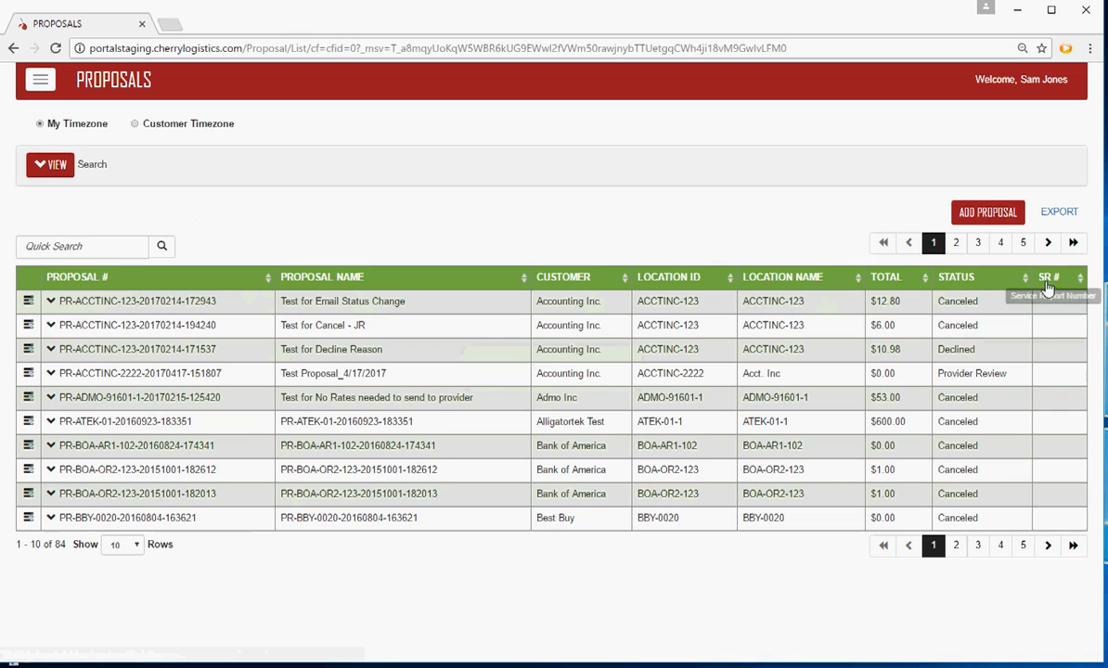
Look through the rows-per-page choices and the search filter fields of the Proposals list, then collapse the filter area
left_click(137, 550)
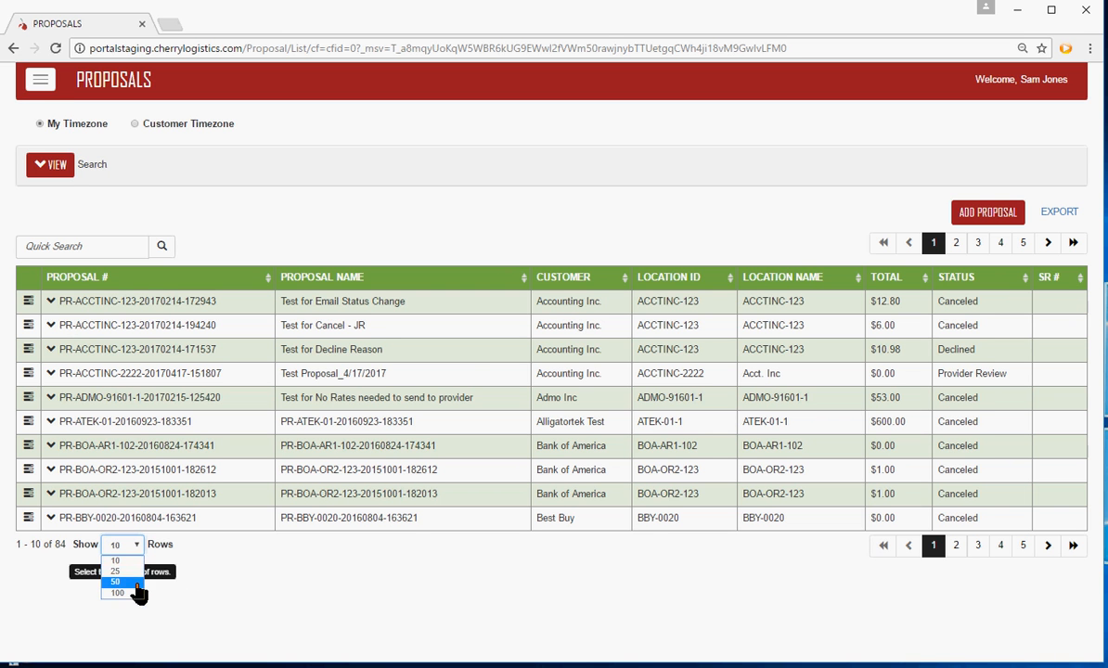
left_click(290, 579)
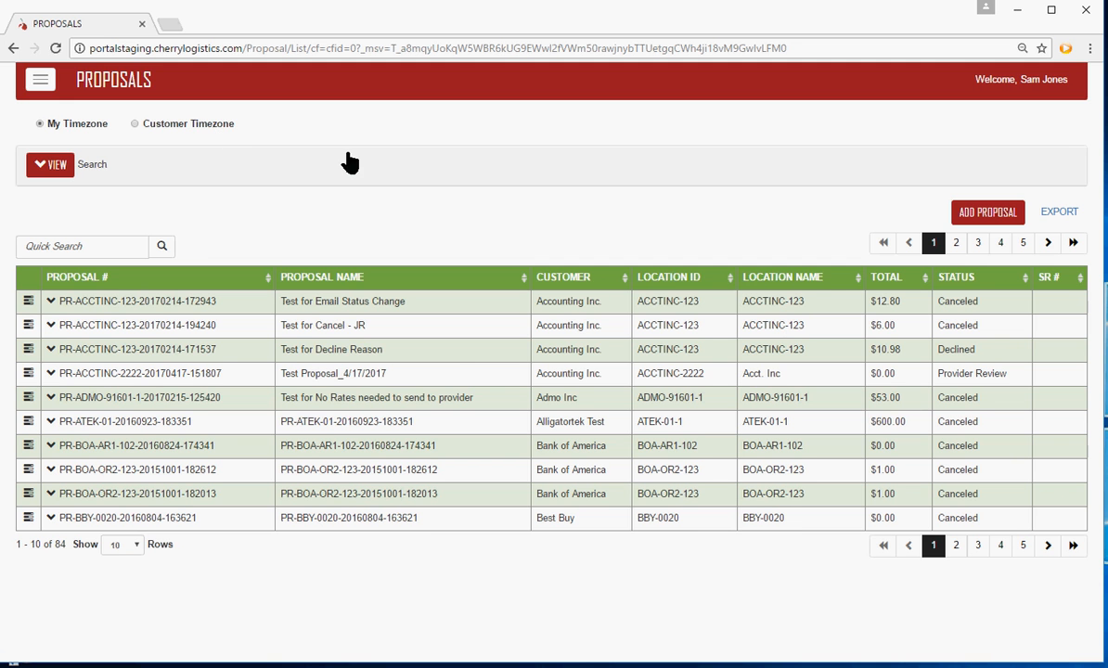
left_click(53, 167)
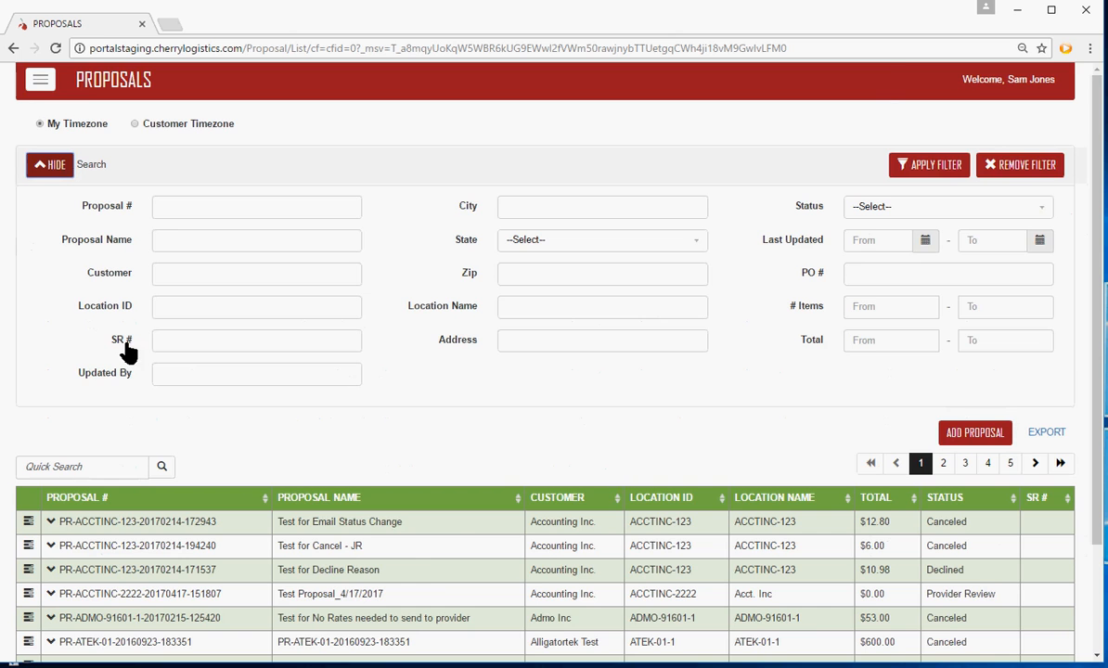
scroll(136, 433, "down", 3)
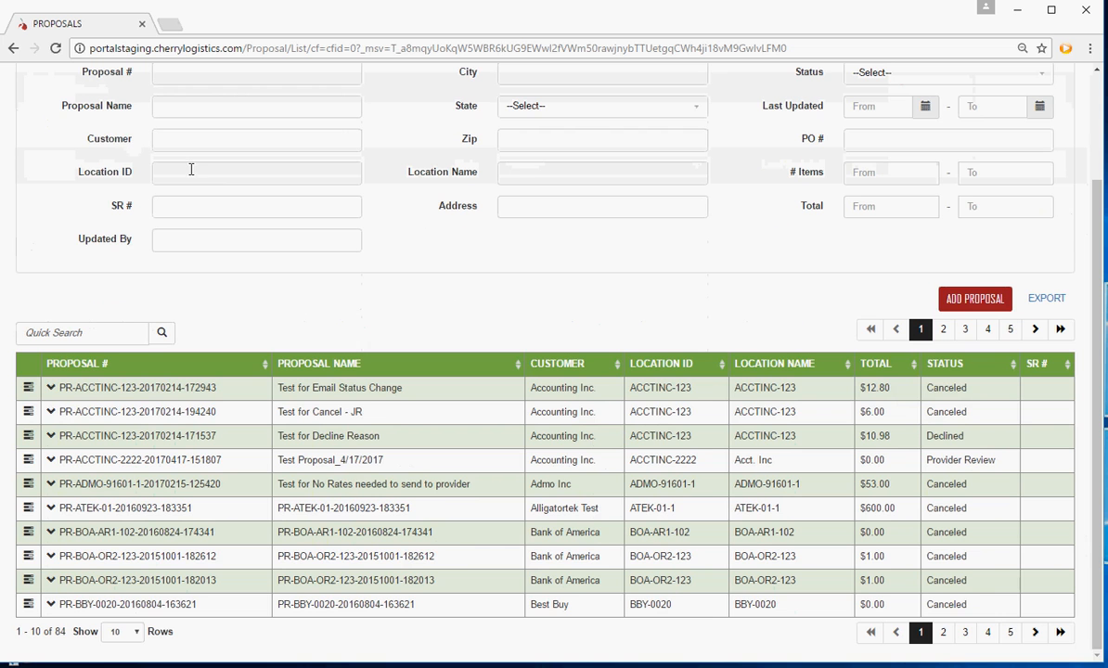
scroll(409, 272, "up", 3)
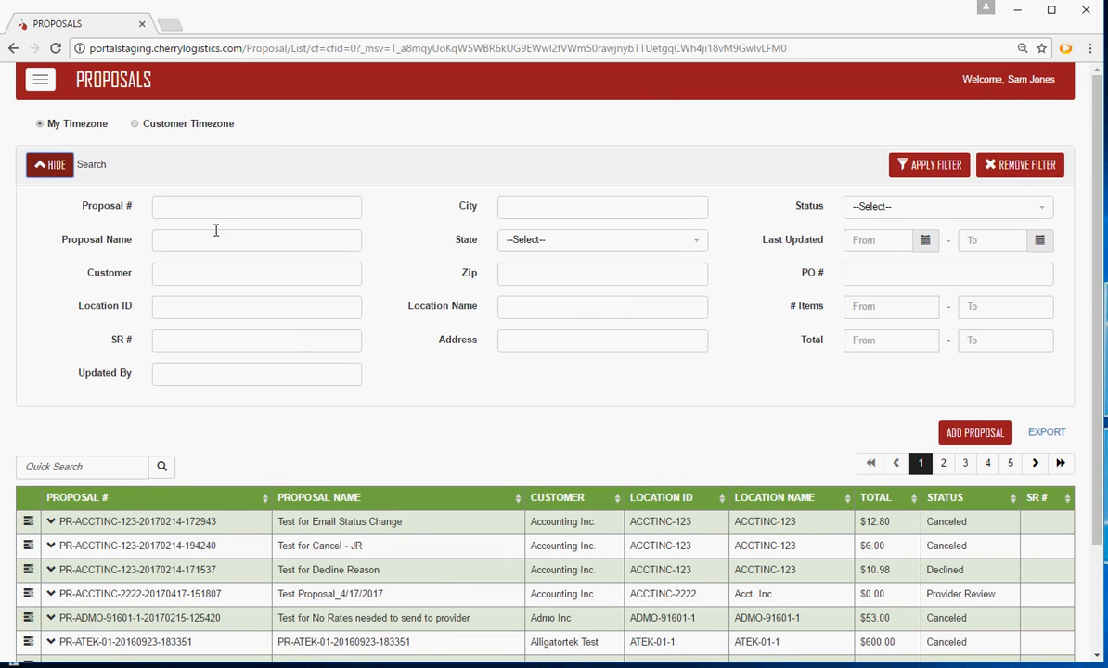
left_click(52, 165)
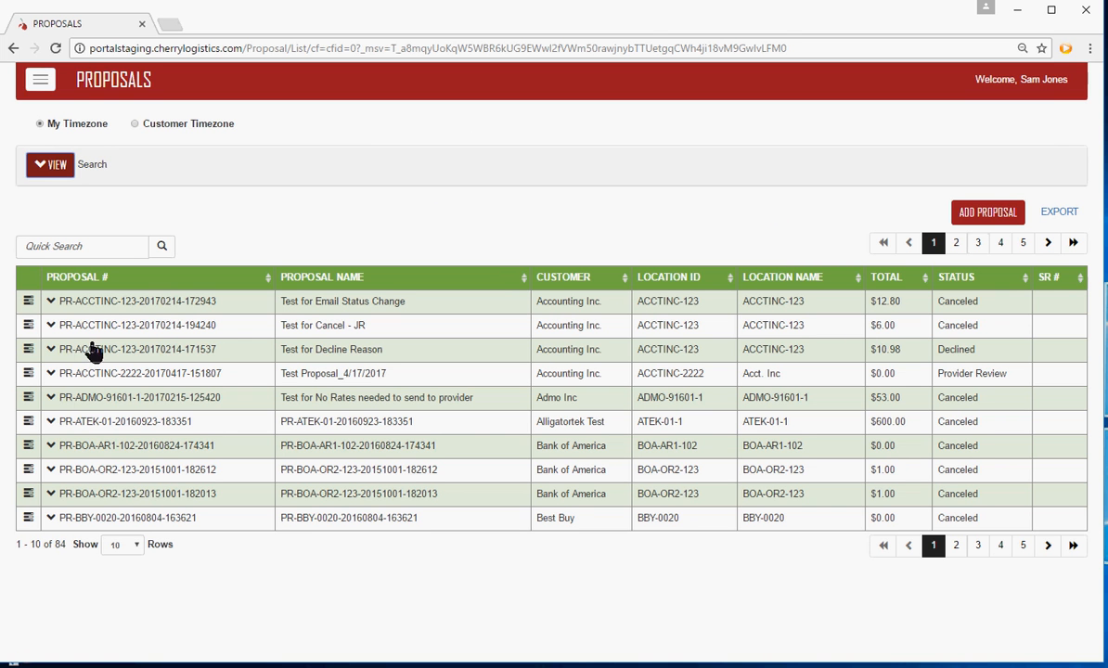
Export the proposals list and open the downloaded CSV file in Excel
left_click(1061, 214)
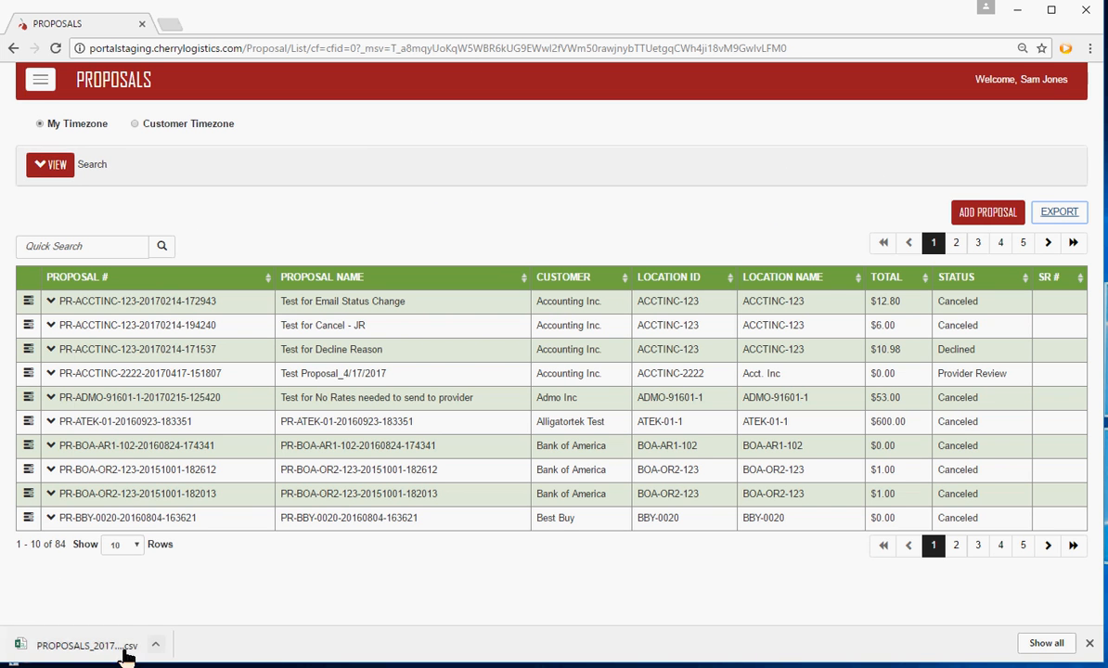
left_click(82, 645)
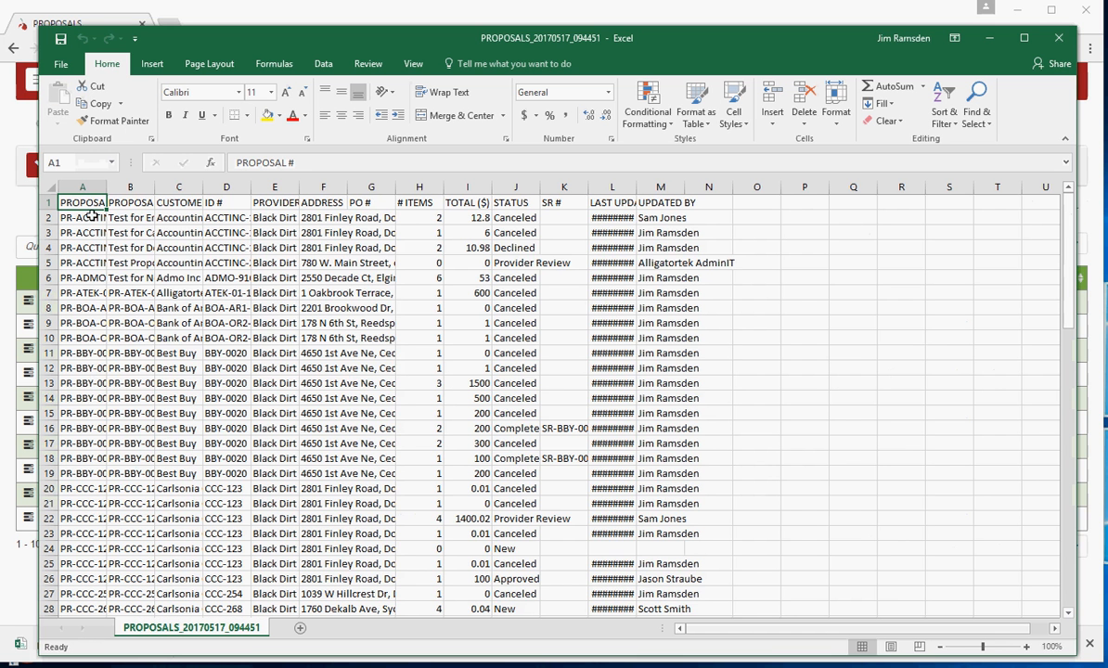
Autofit columns A through M and look over the exported proposal rows
left_click_drag(83, 177, 685, 191)
double_click(685, 190)
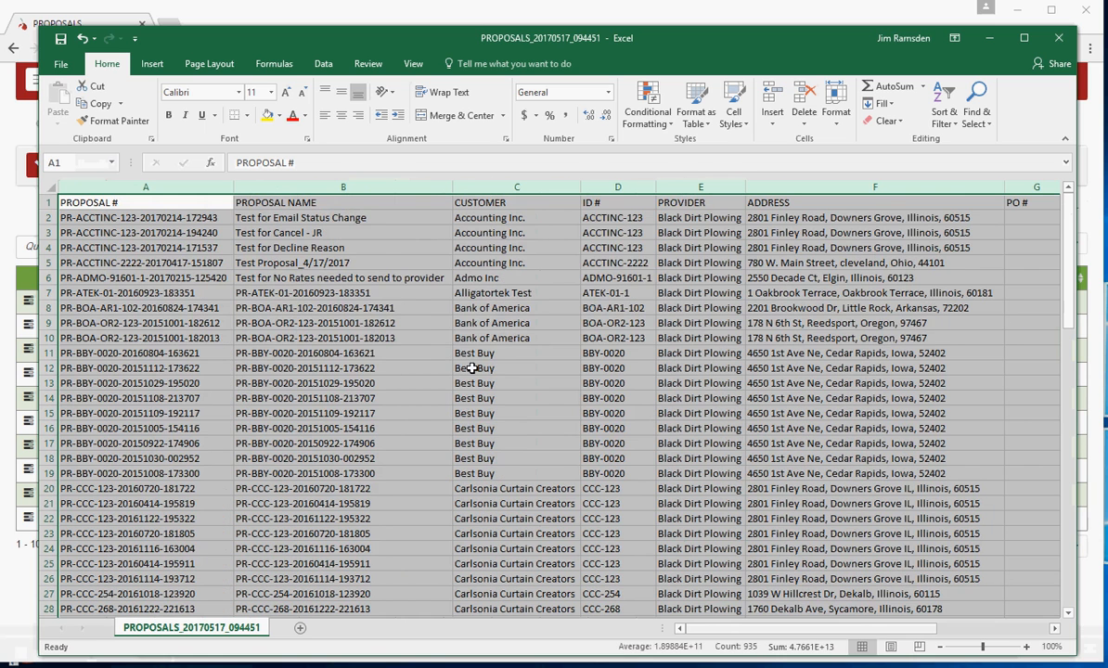
scroll(396, 467, "down", 2)
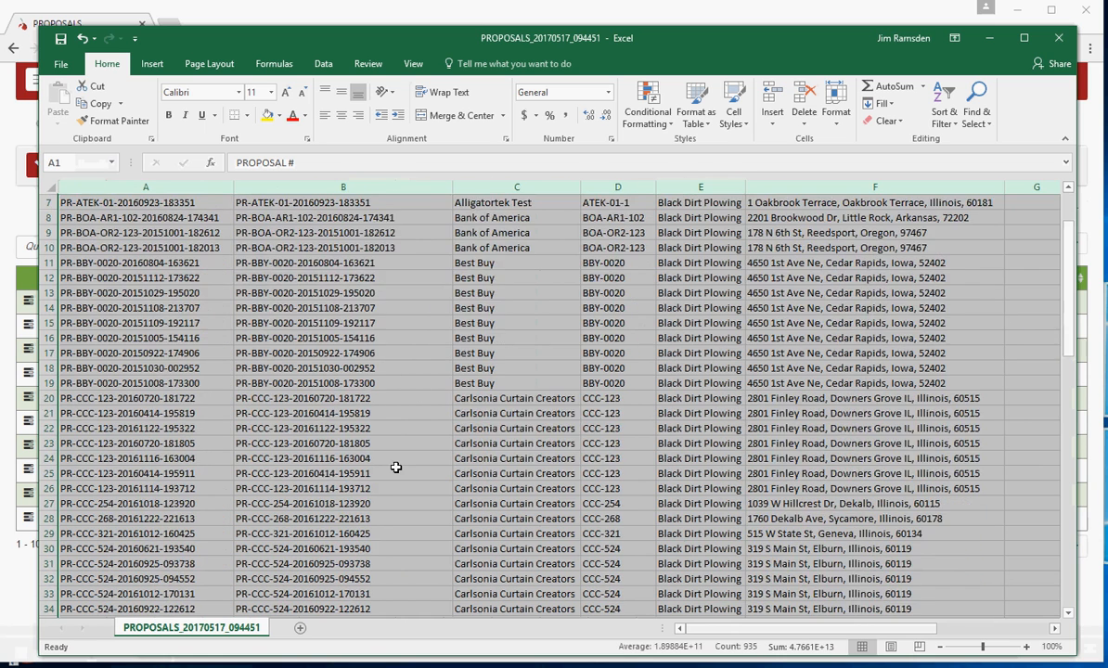
scroll(395, 467, "down", 3)
scroll(396, 466, "up", 5)
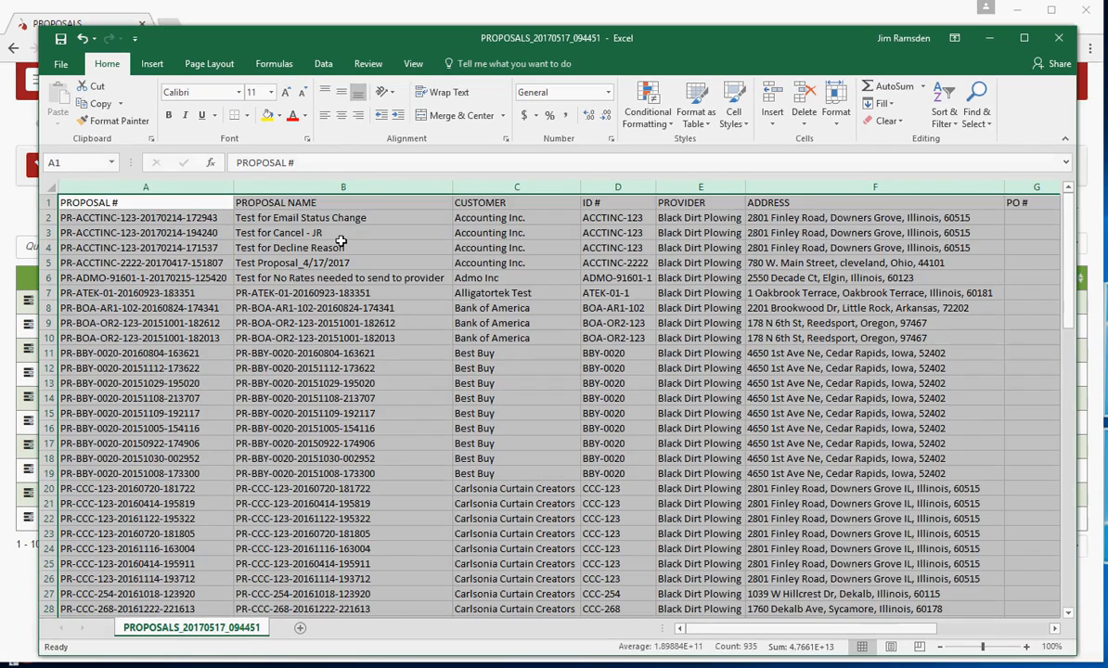
Insert the recommended PivotChart that counts entries in the CUSTOMER column, then close the workbook without saving
left_click(489, 185)
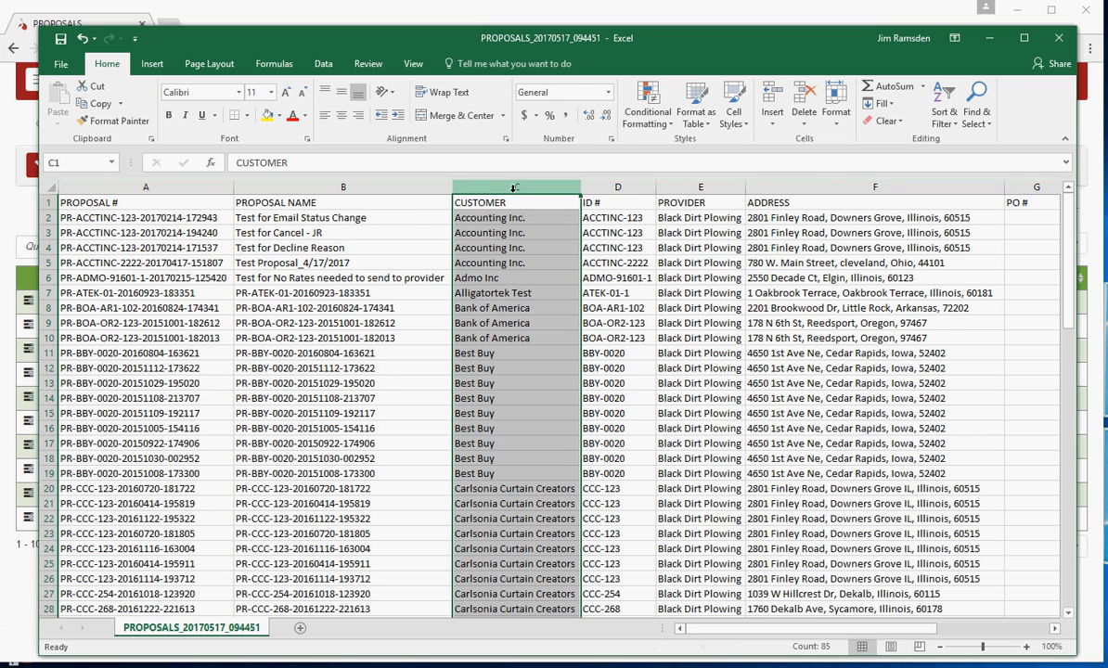
left_click(152, 63)
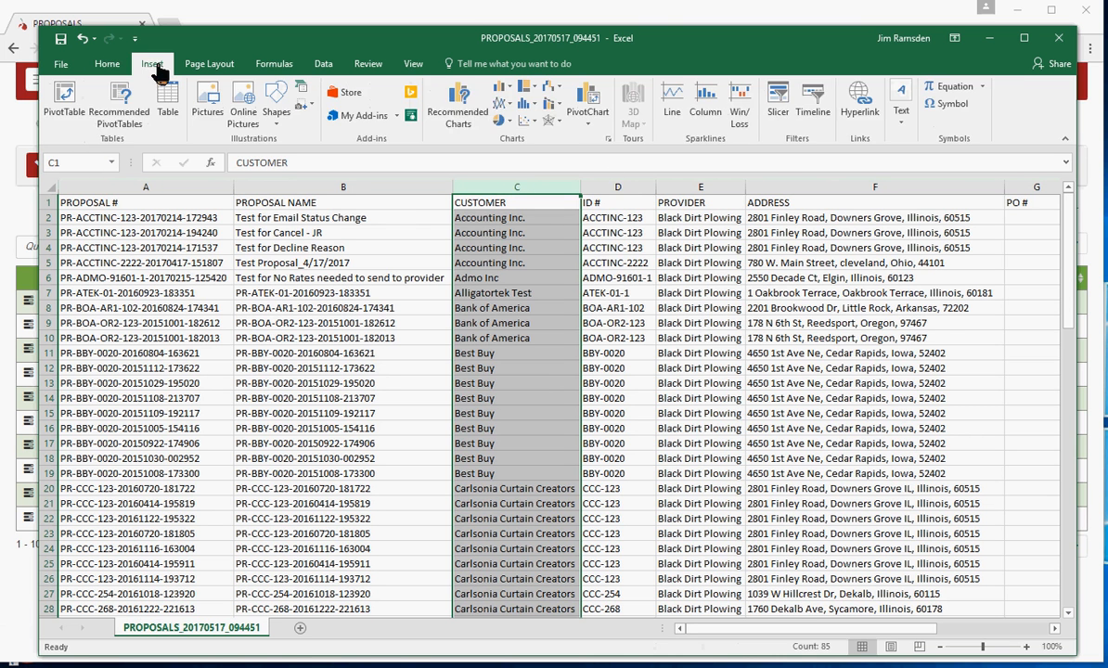
left_click(457, 105)
left_click(742, 600)
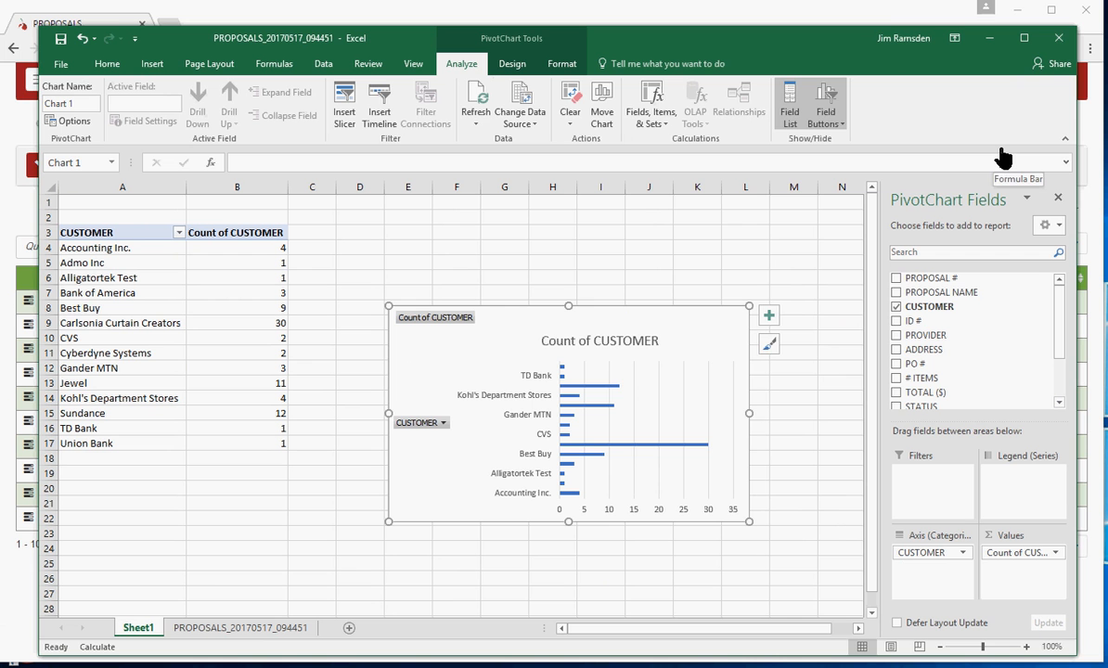
left_click(1059, 46)
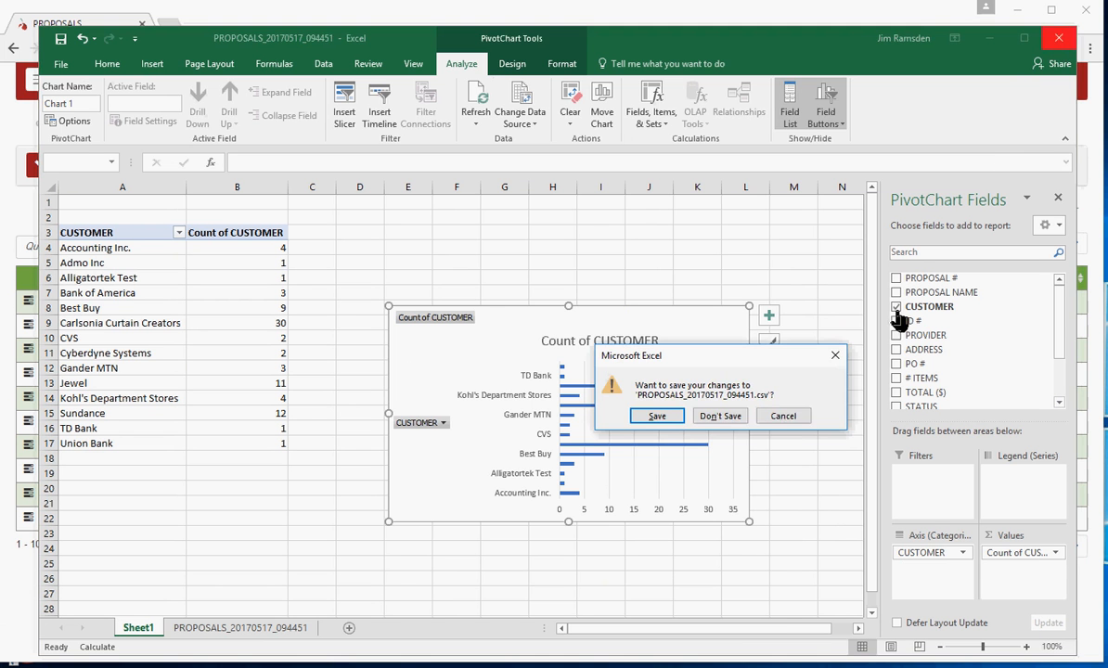
left_click(720, 418)
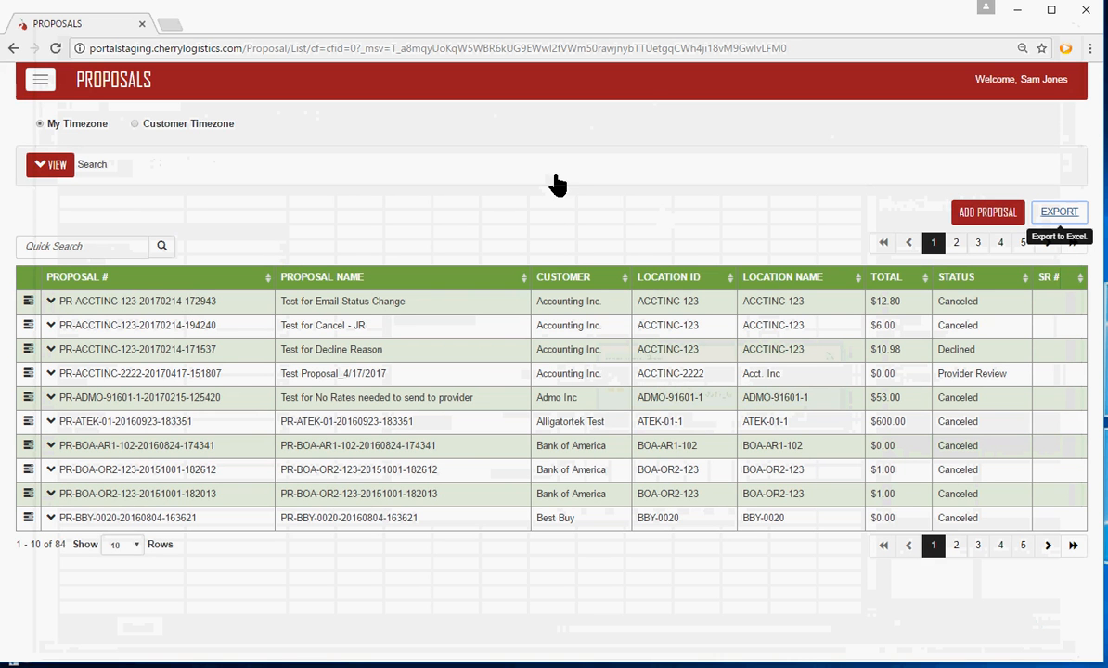
Expand the proposal search fields and filter the list by status New
left_click(56, 165)
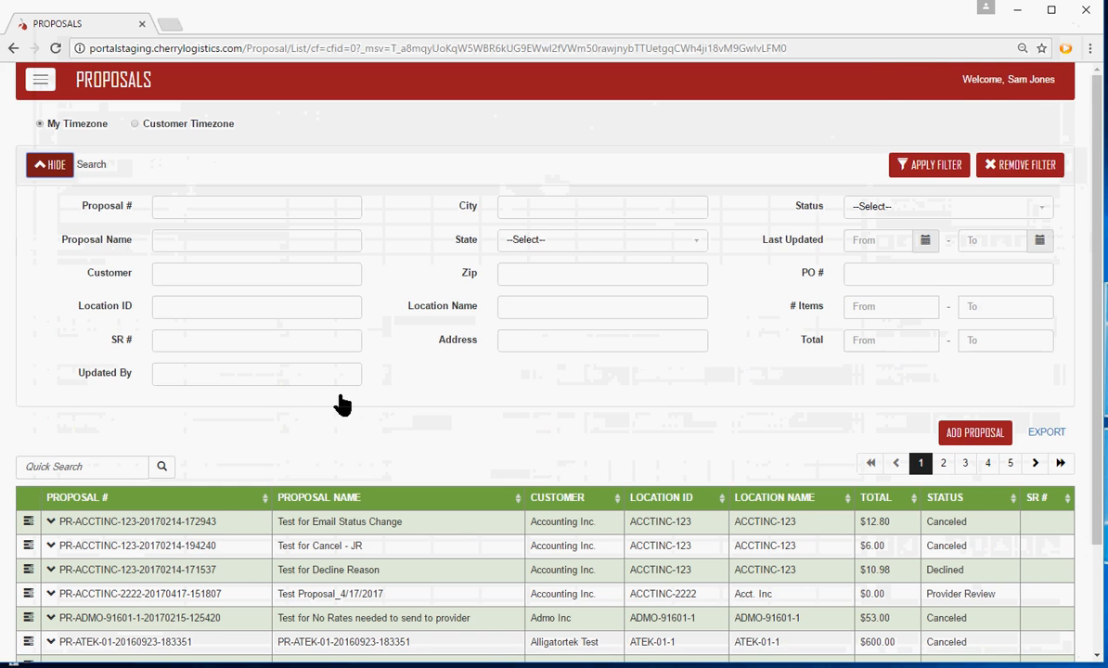
scroll(342, 404, "down", 1)
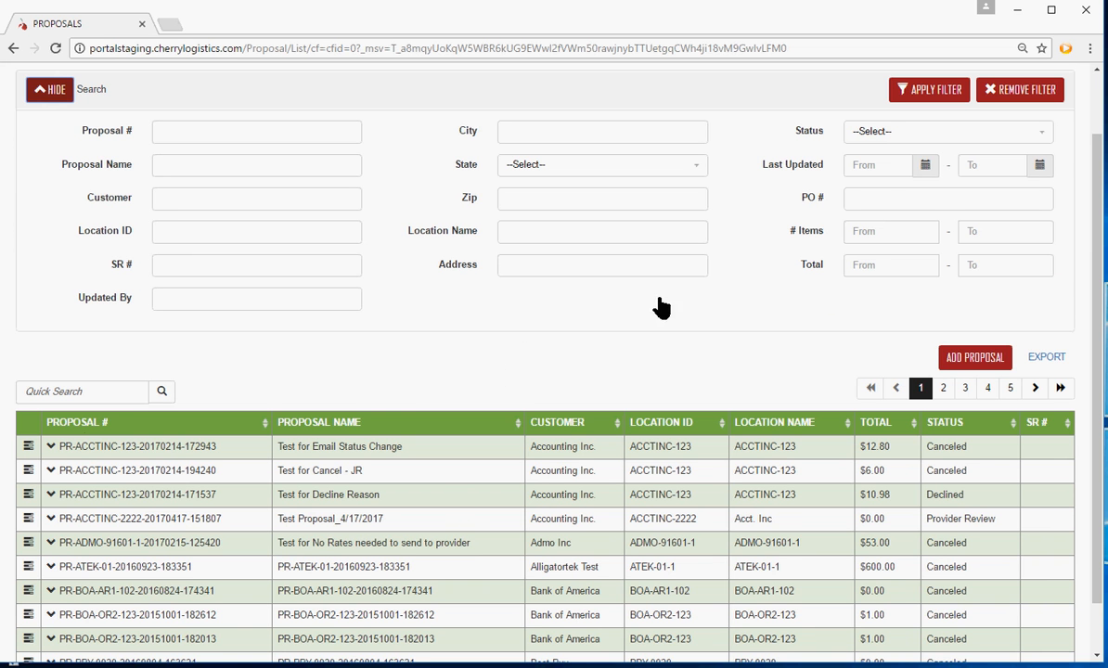
left_click(878, 133)
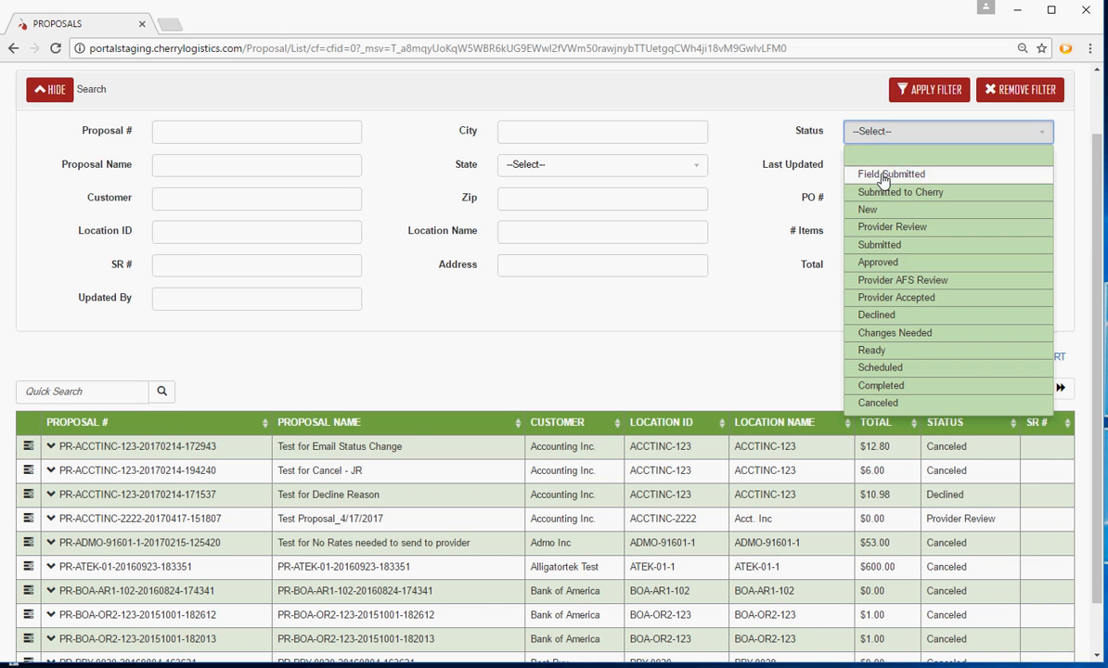
left_click(868, 210)
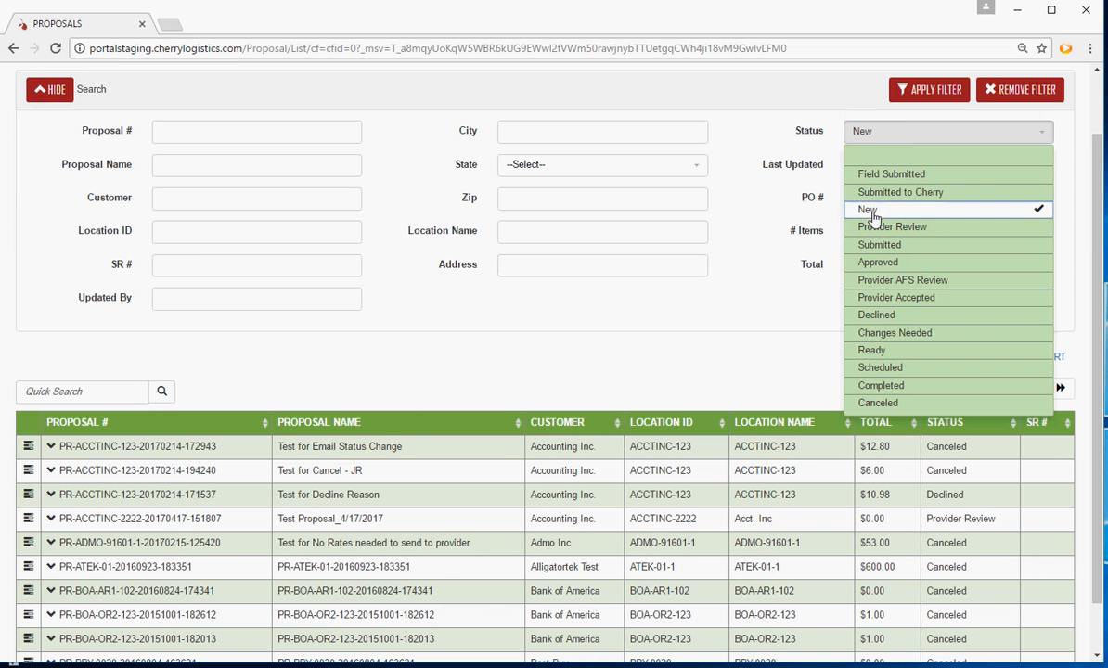
left_click(927, 90)
left_click(457, 396)
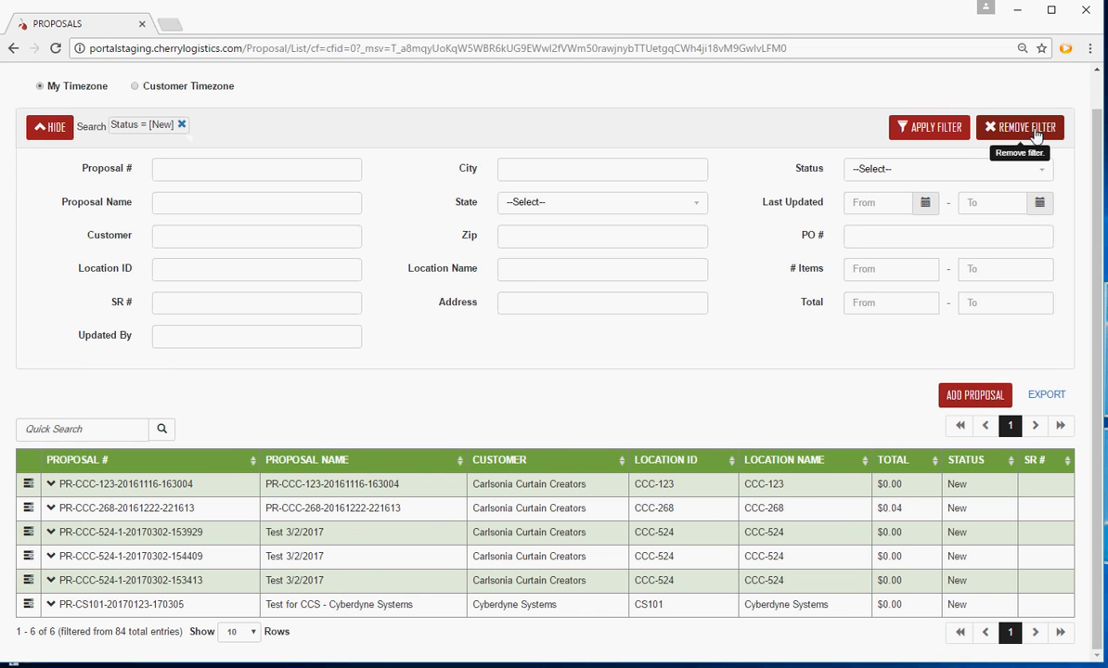
Add the status Provider Review to the proposal list filter
left_click(881, 177)
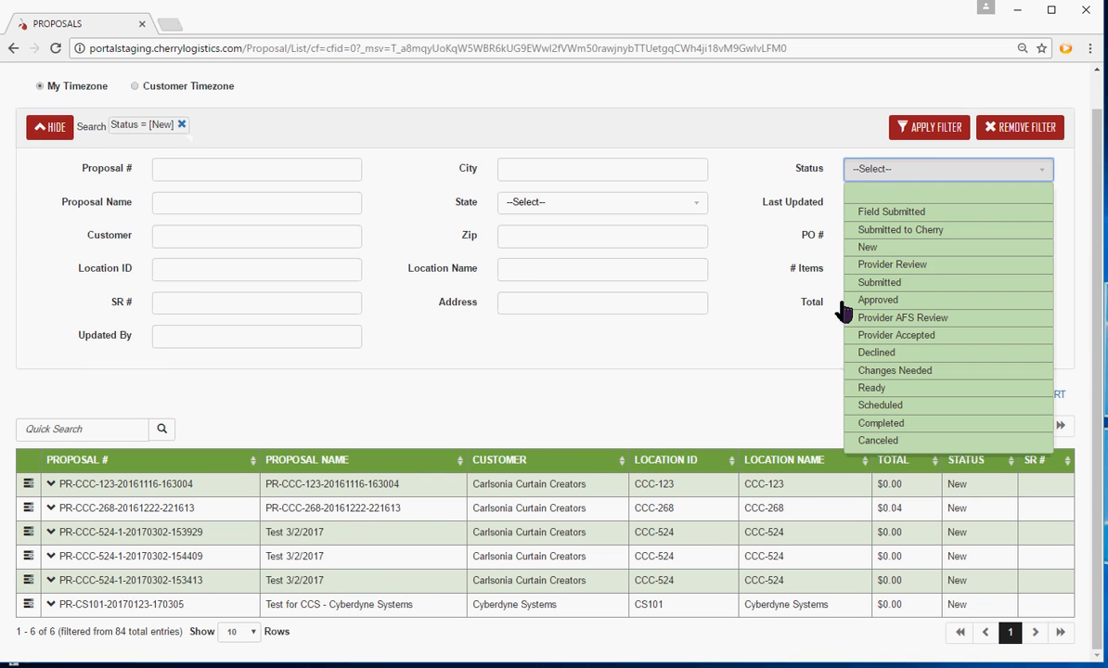
left_click(903, 267)
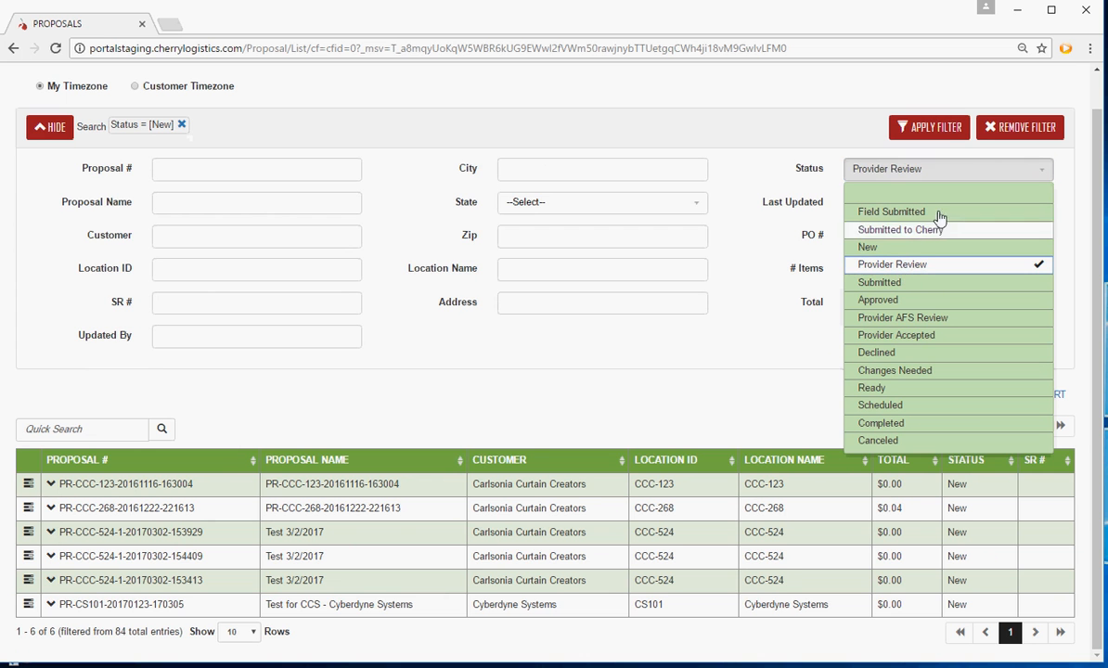
left_click(943, 129)
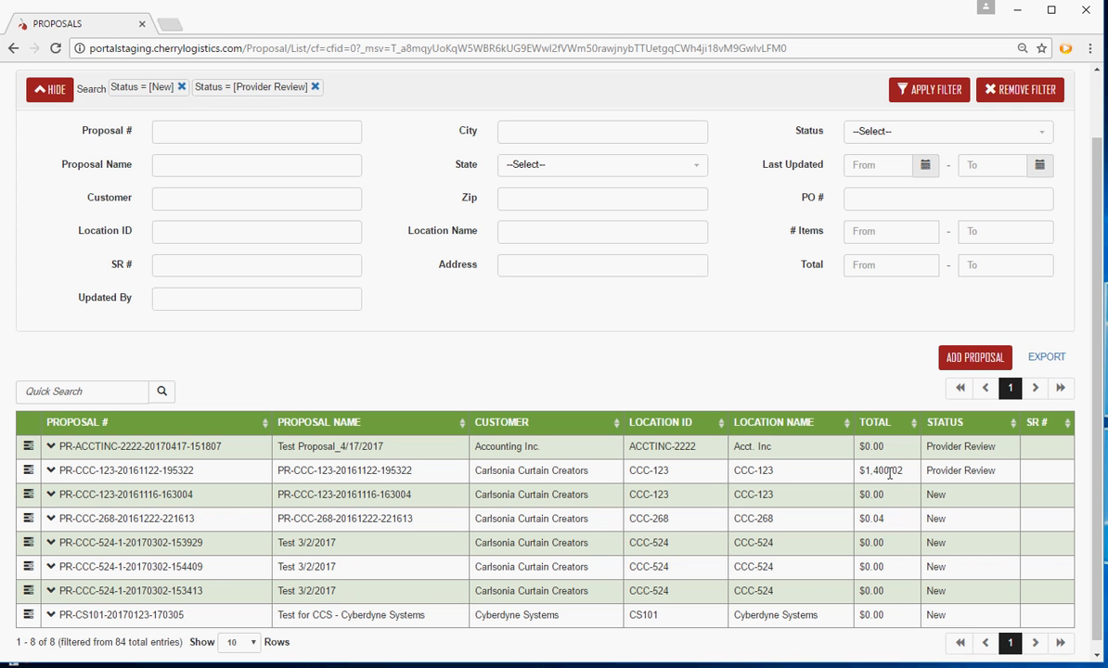
Check the actions for the $1,400.02 Carlsonia Curtain Creators proposal and sort the list by proposal number
left_click(29, 472)
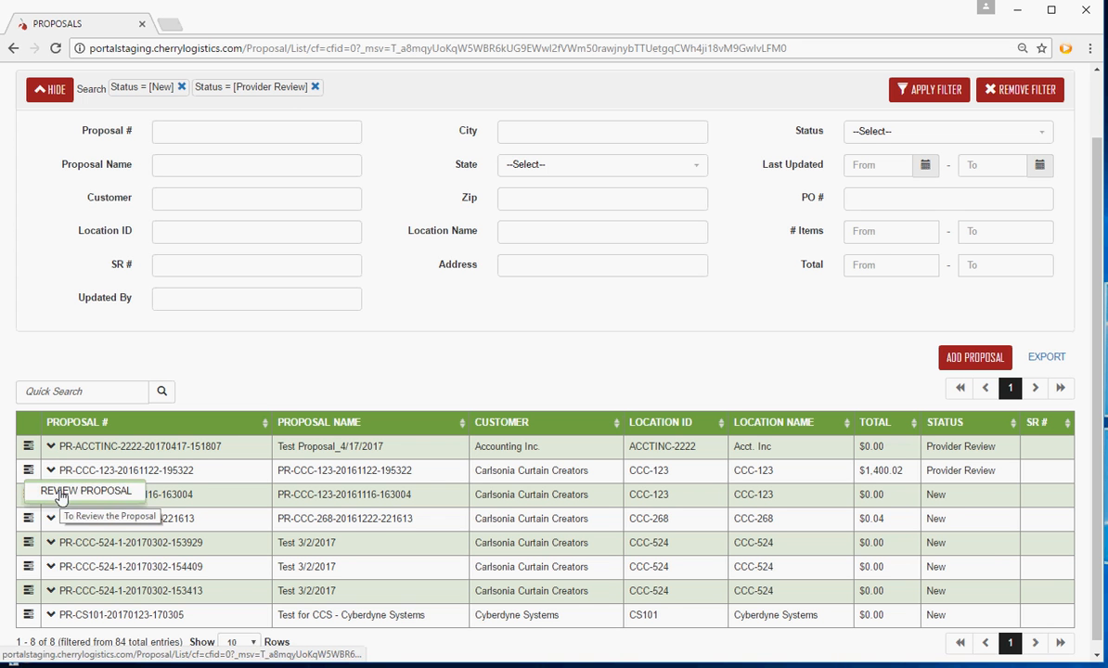
left_click(185, 426)
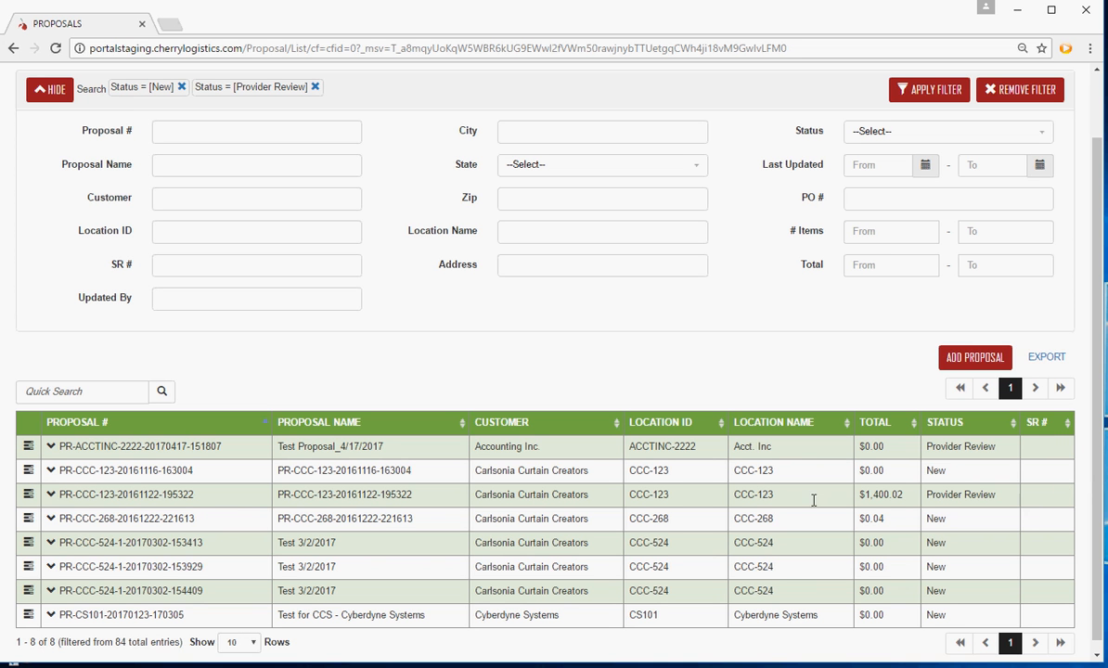
Expand the $1,400.02 Carlsonia Curtain Creators proposal to view its additional details, then collapse it
left_click(51, 495)
scroll(53, 501, "down", 1)
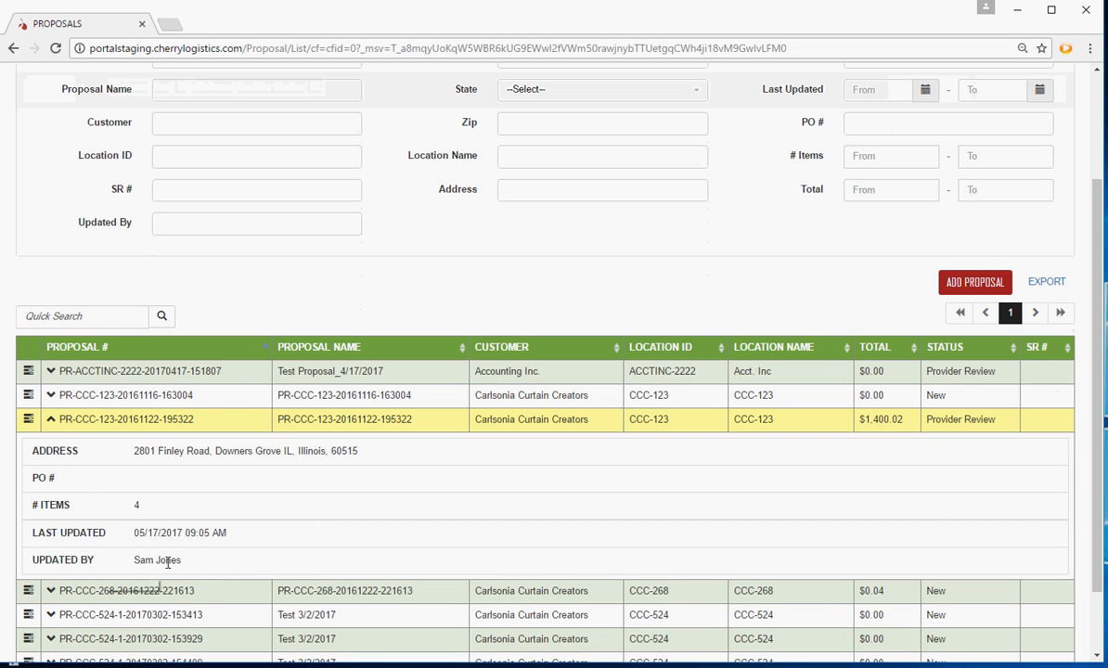
left_click(53, 422)
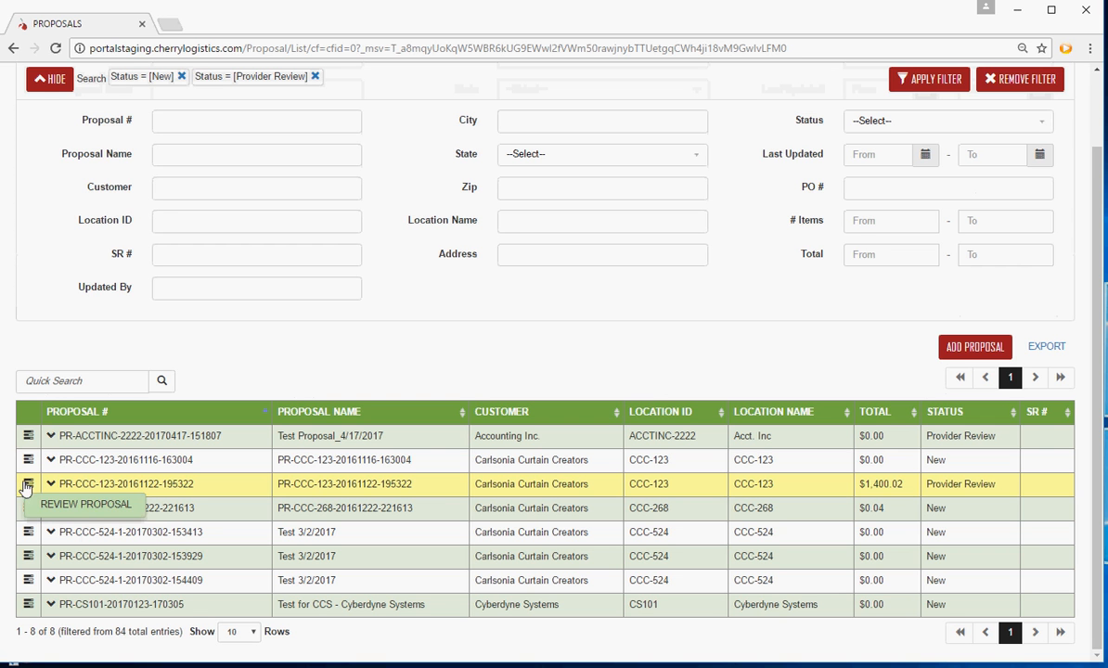
Open the $1,400.02 Carlsonia Curtain Creators proposal for review
left_click(72, 509)
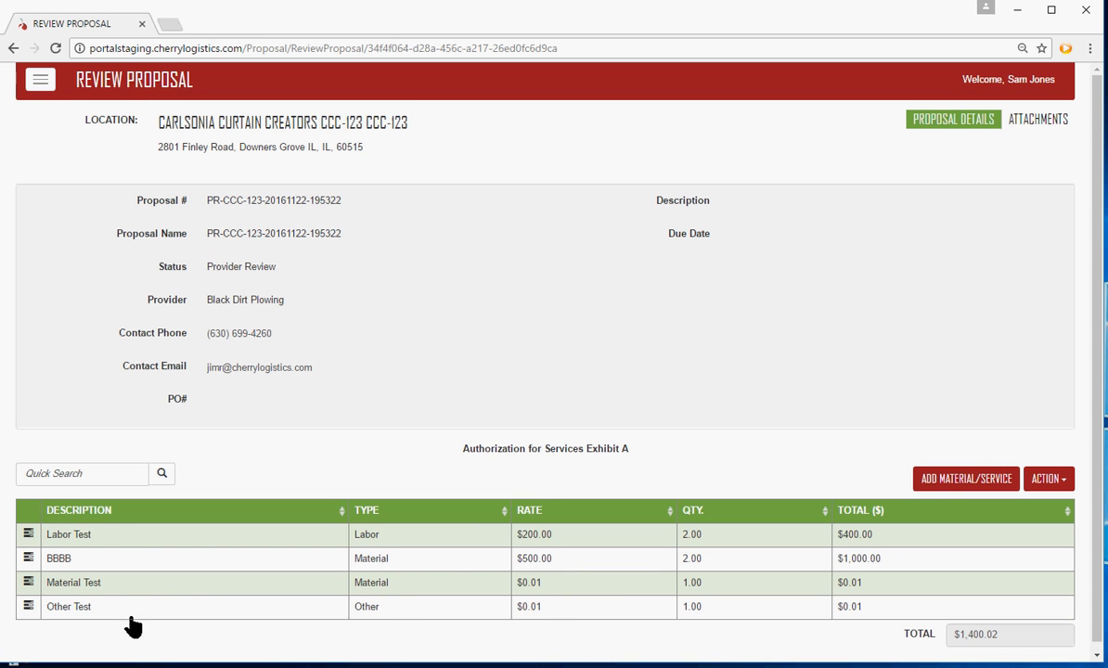
left_click(70, 472)
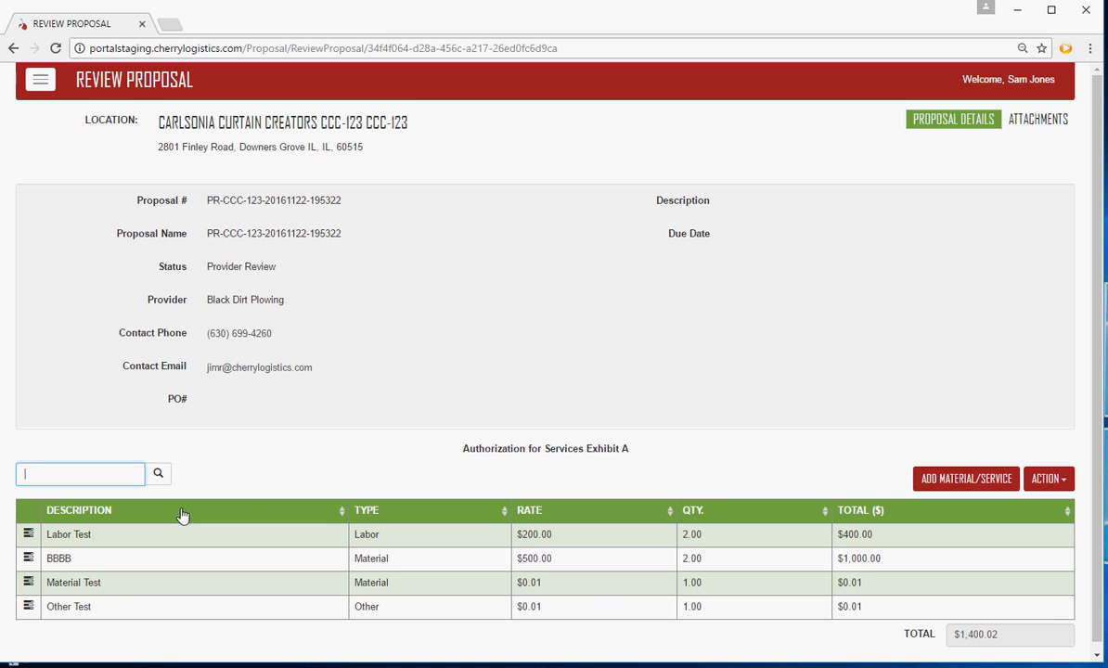
left_click(339, 458)
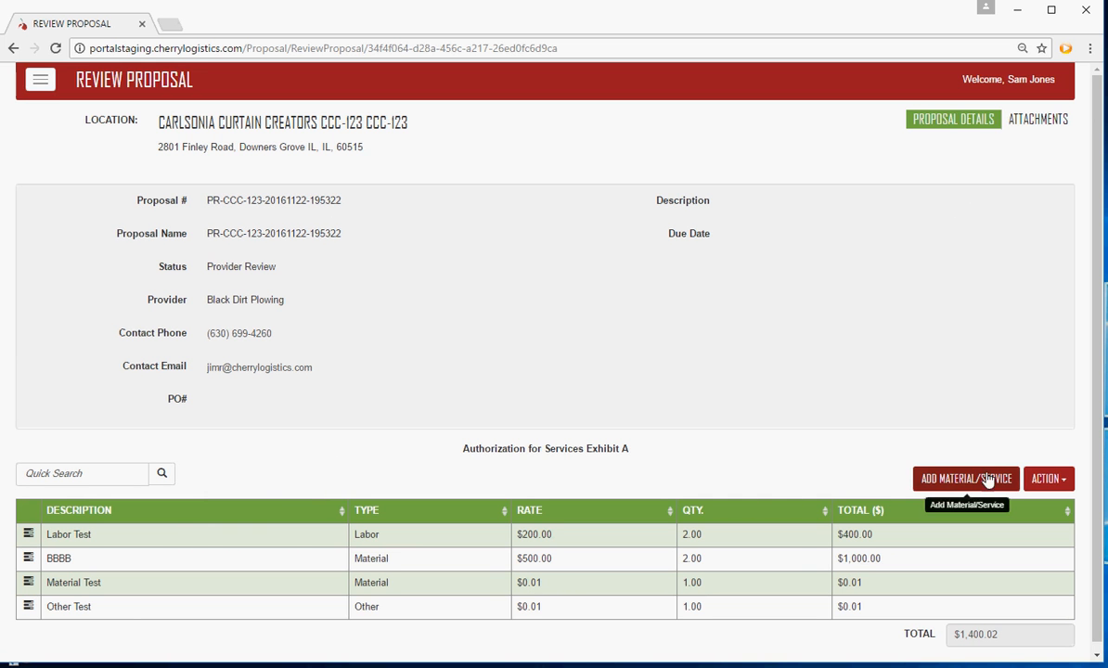
Start a new material/service line item on the proposal with description Test Materials and type Material
left_click(937, 481)
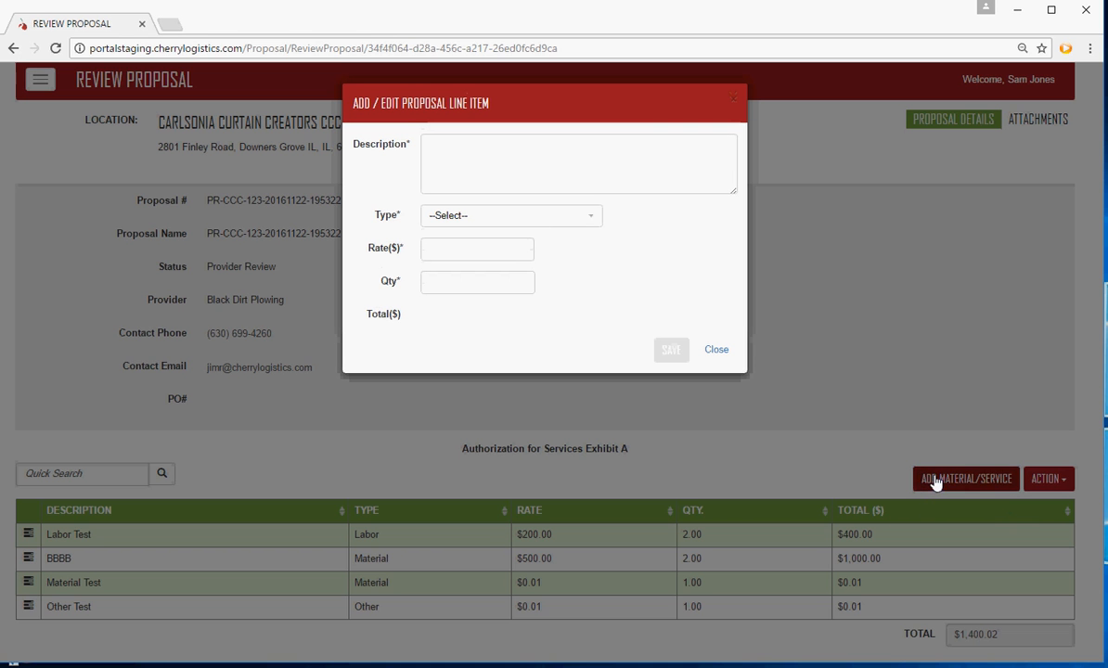
left_click(470, 155)
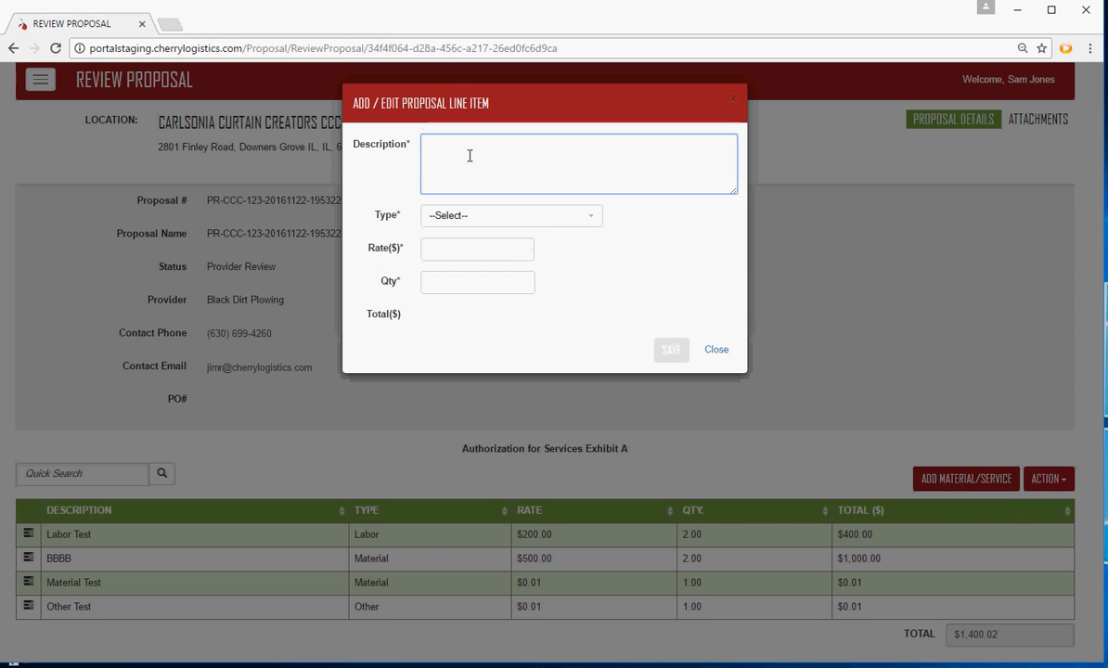
type("Test Mat")
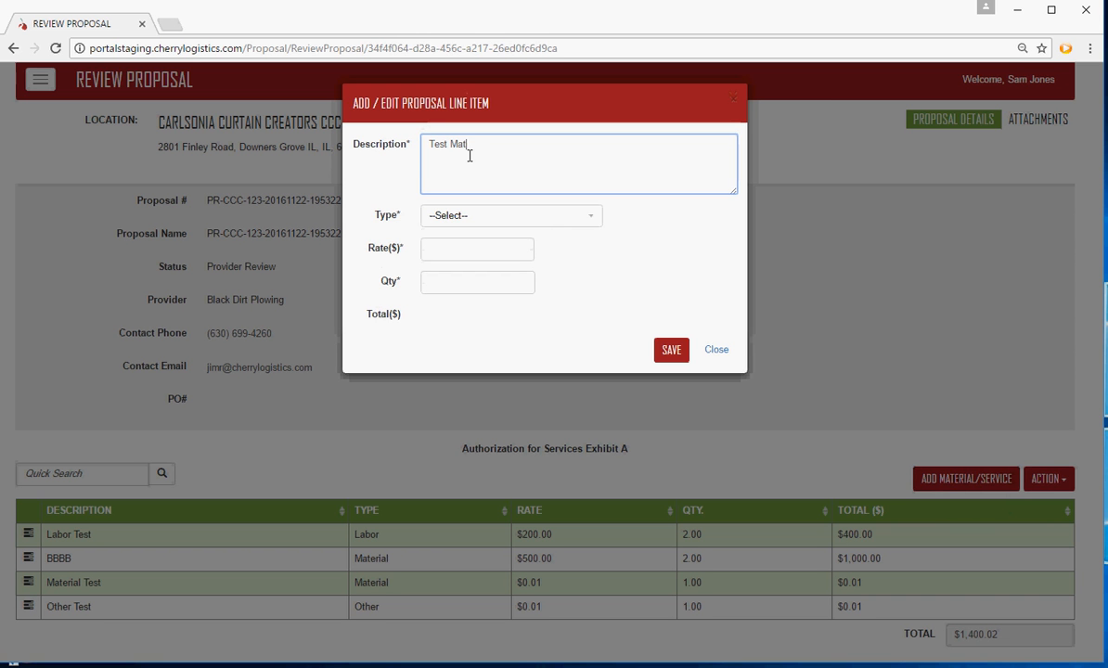
type("erials")
left_click(594, 220)
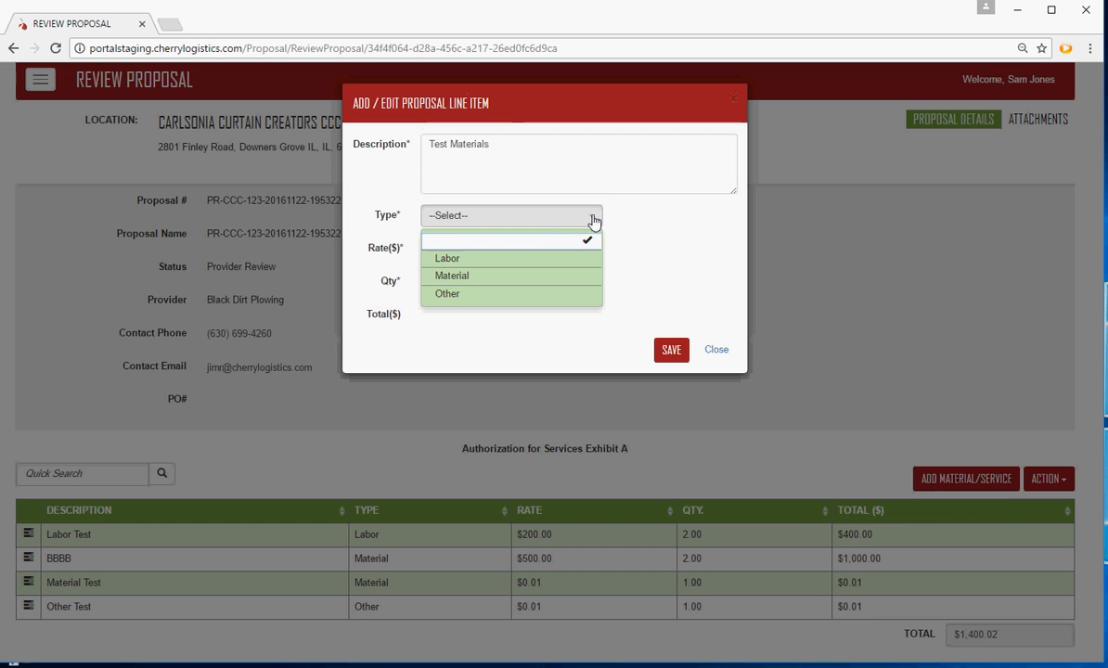
left_click(469, 275)
Set the Test Materials line item's rate to $300 and quantity to 3, and save it
left_click(455, 251)
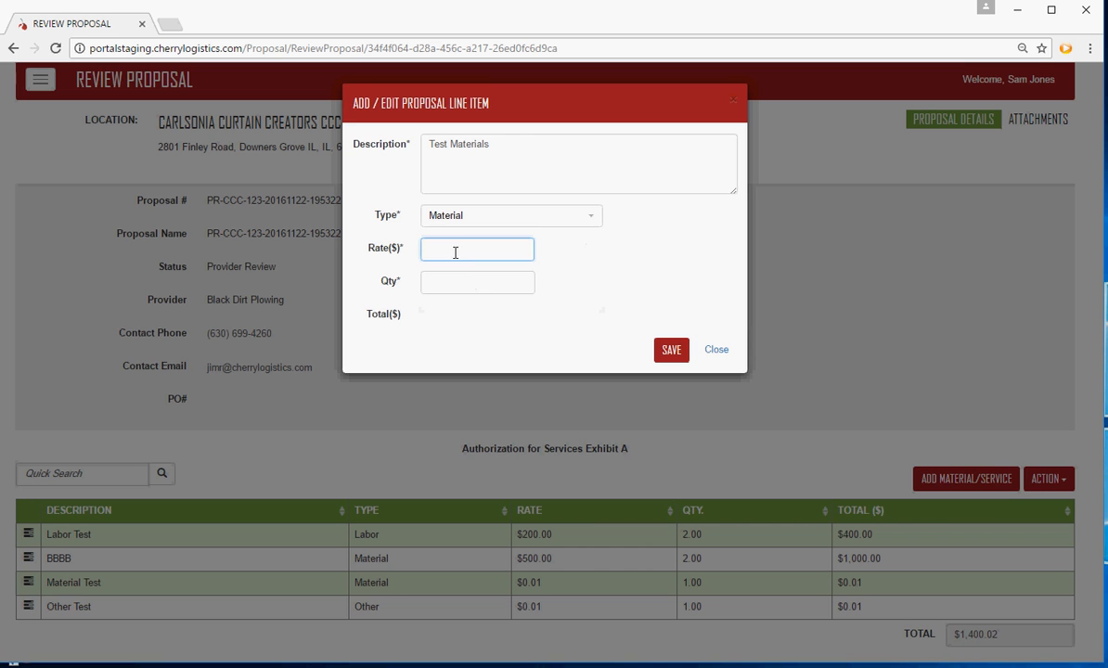
type("300")
left_click(465, 281)
type("3")
left_click(506, 332)
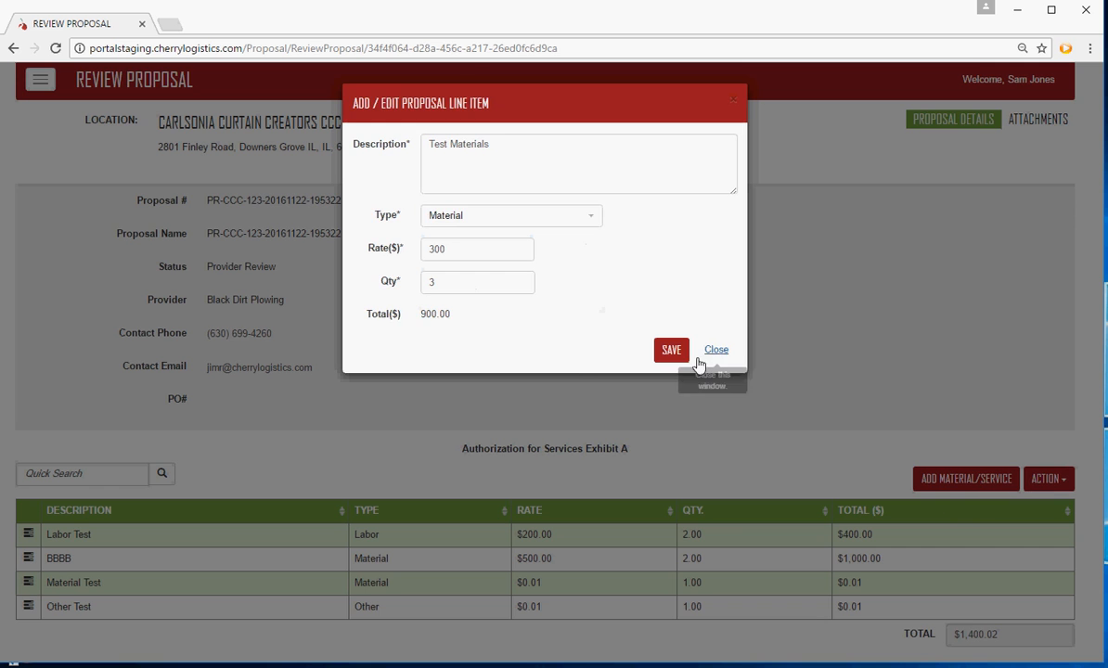
left_click(672, 350)
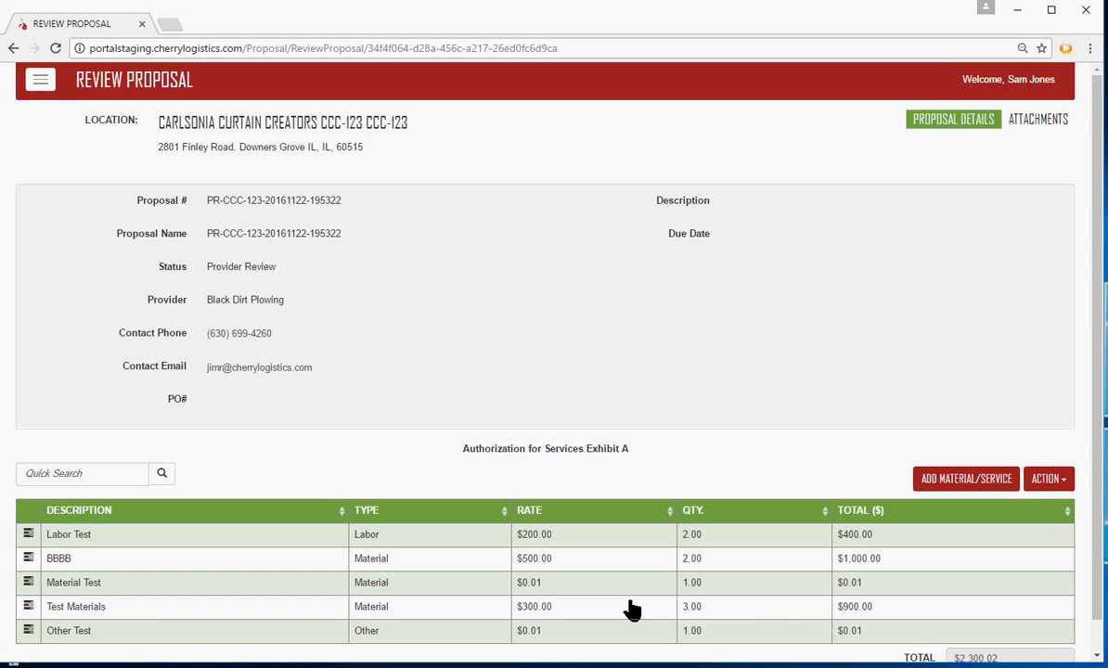
left_click(146, 613)
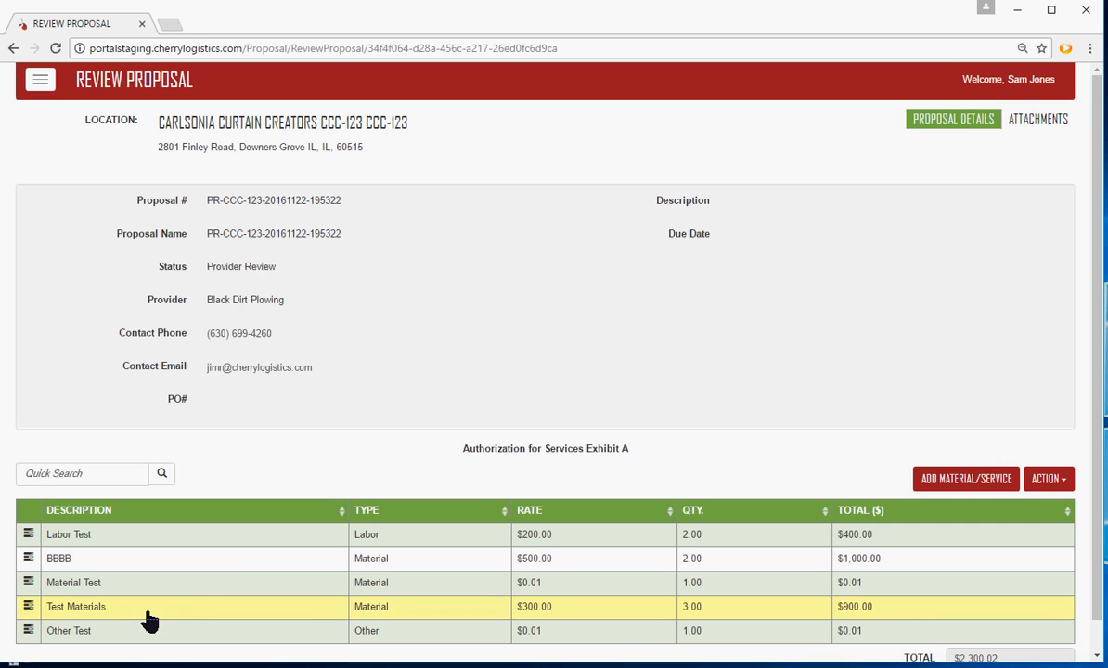
Delete the Material Test line item from the proposal and confirm the deletion
scroll(212, 575, "down", 1)
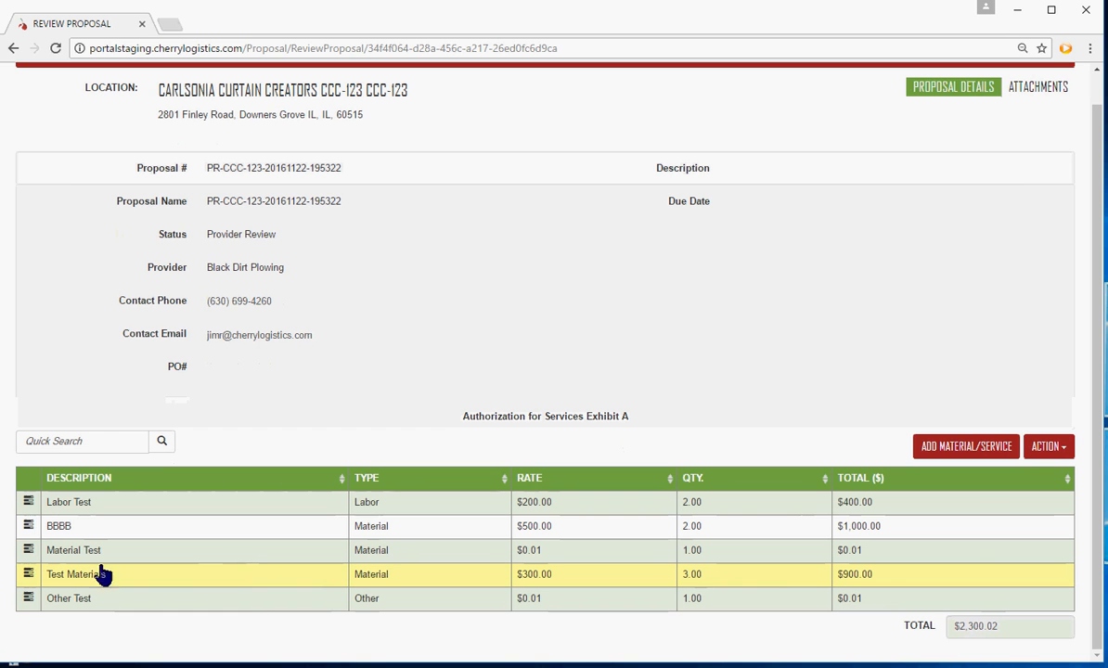
left_click(29, 551)
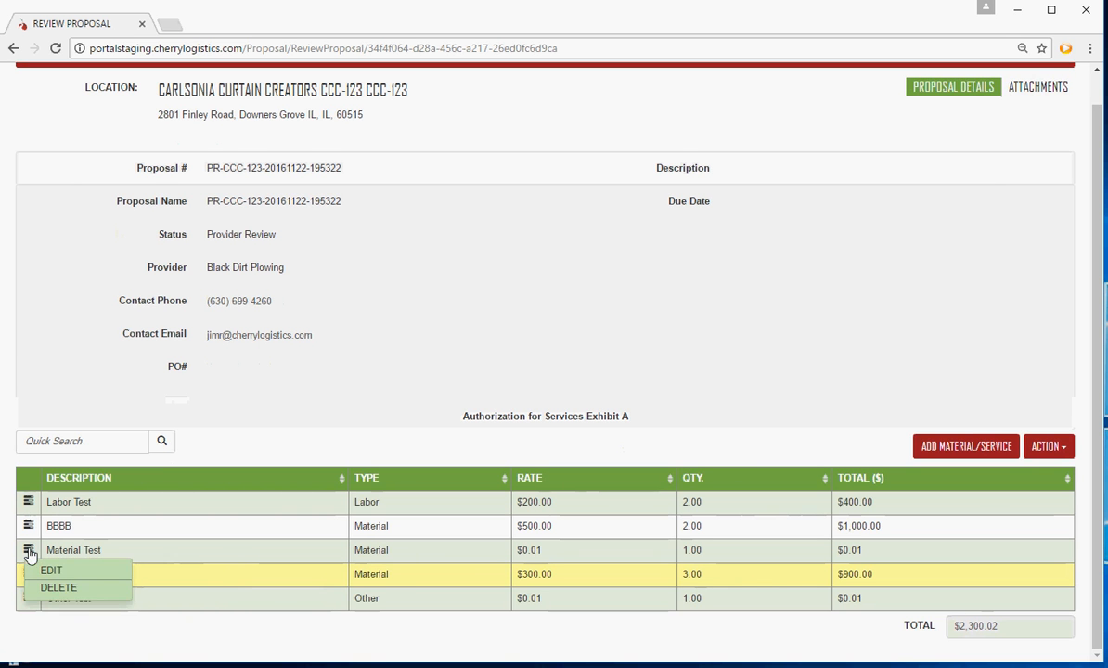
left_click(65, 589)
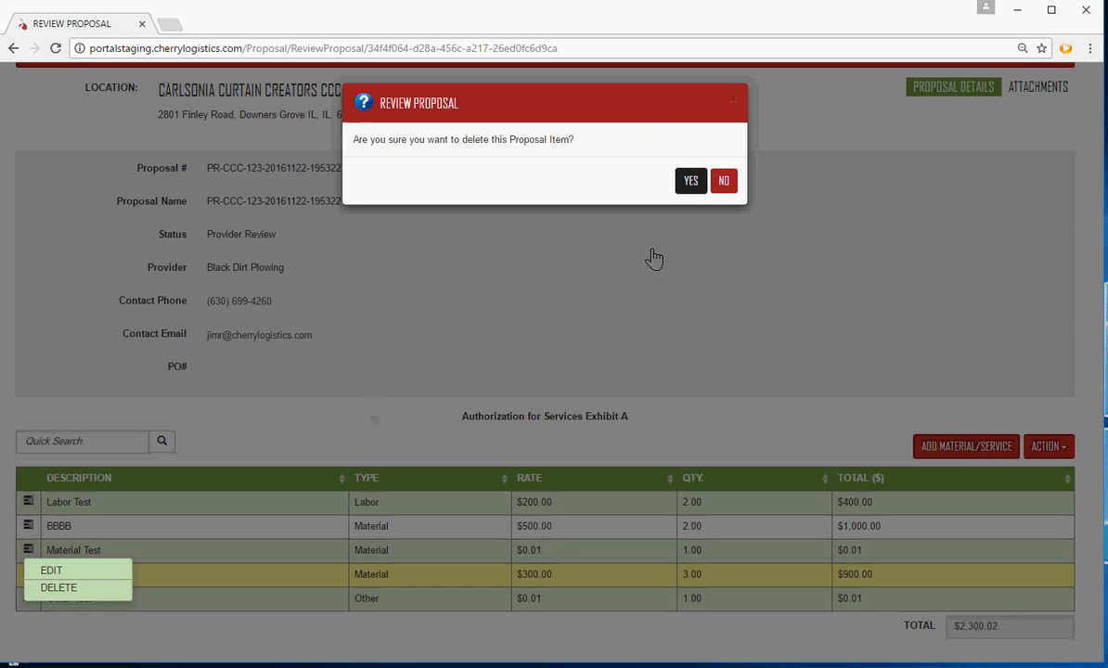
left_click(686, 183)
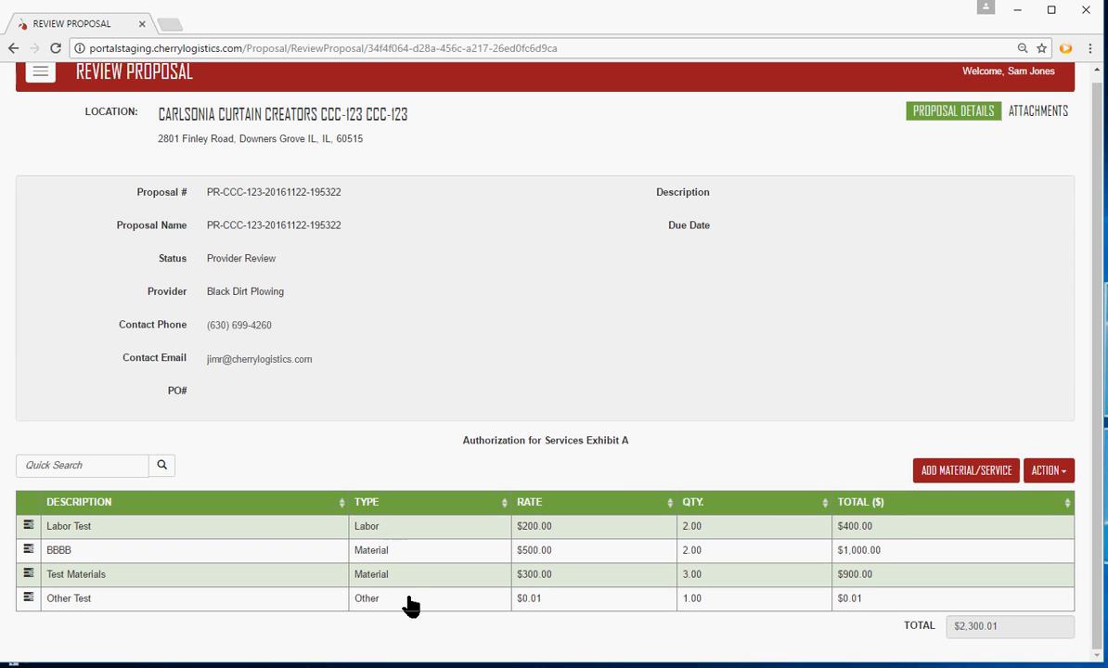
Edit the Labor Test line item to a quantity of 3, save the change and close the line item
left_click(29, 529)
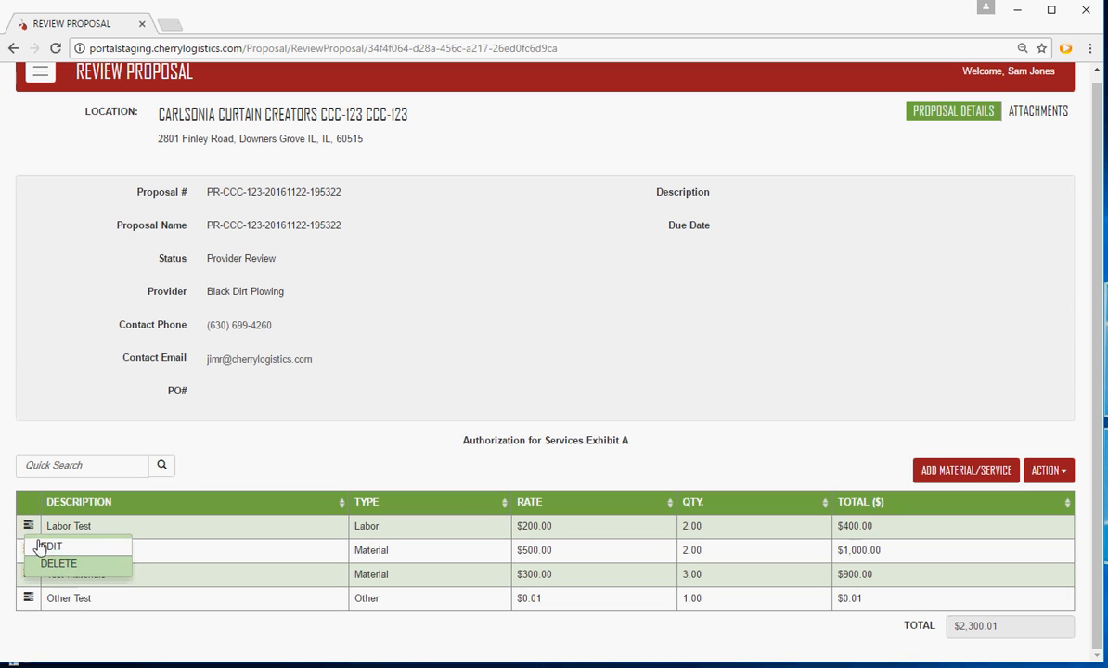
left_click(51, 548)
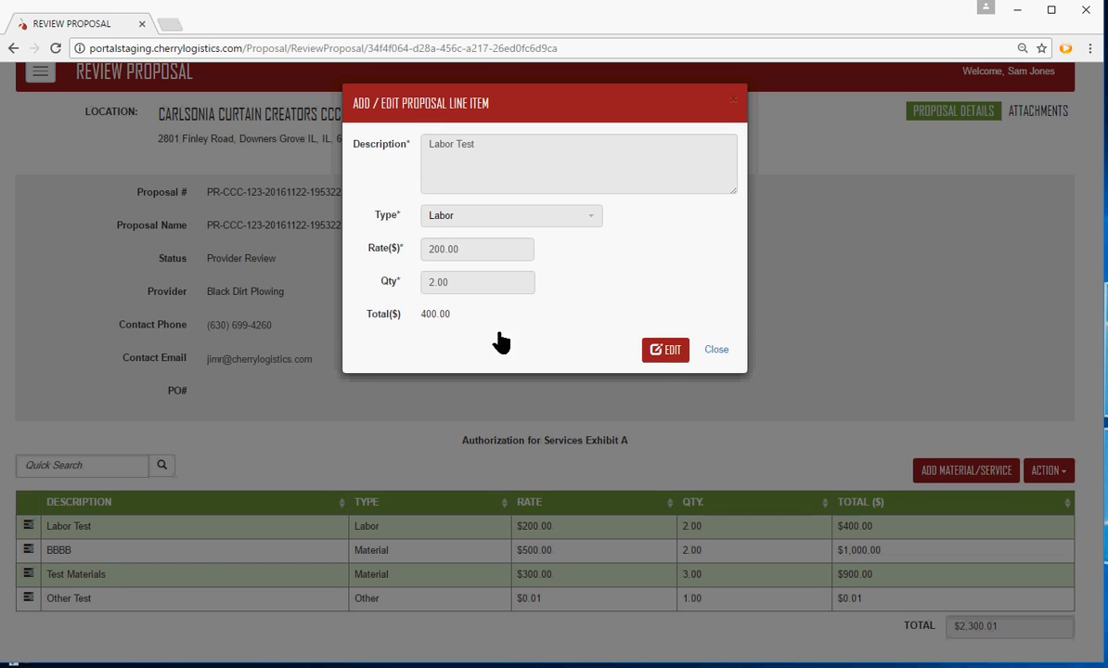
left_click(665, 352)
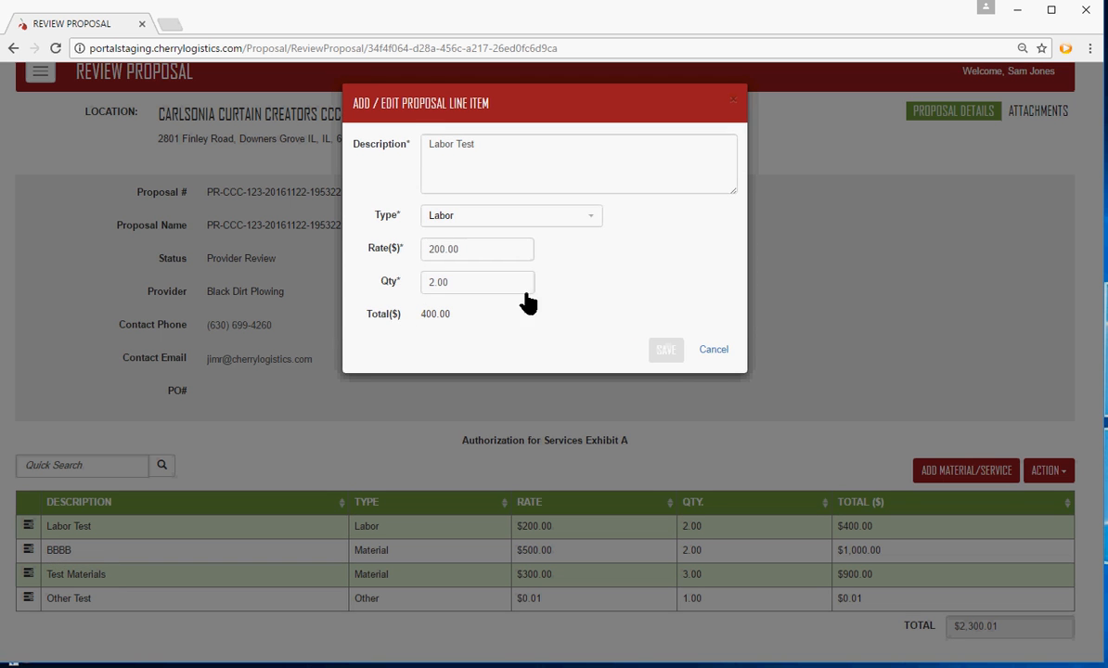
left_click(495, 223)
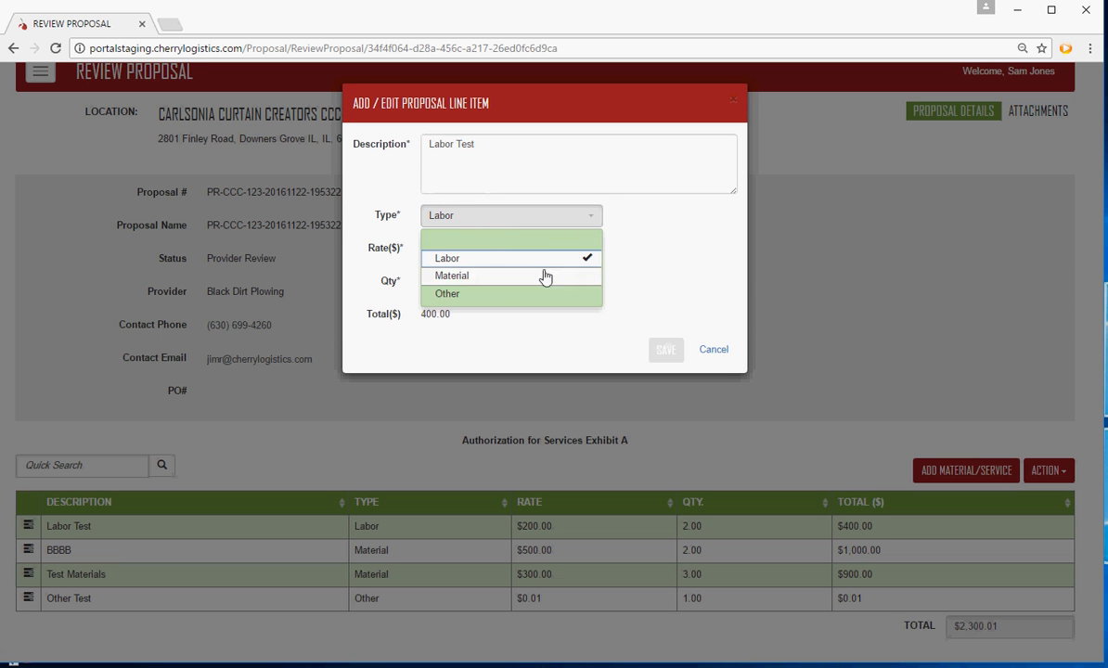
left_click(639, 265)
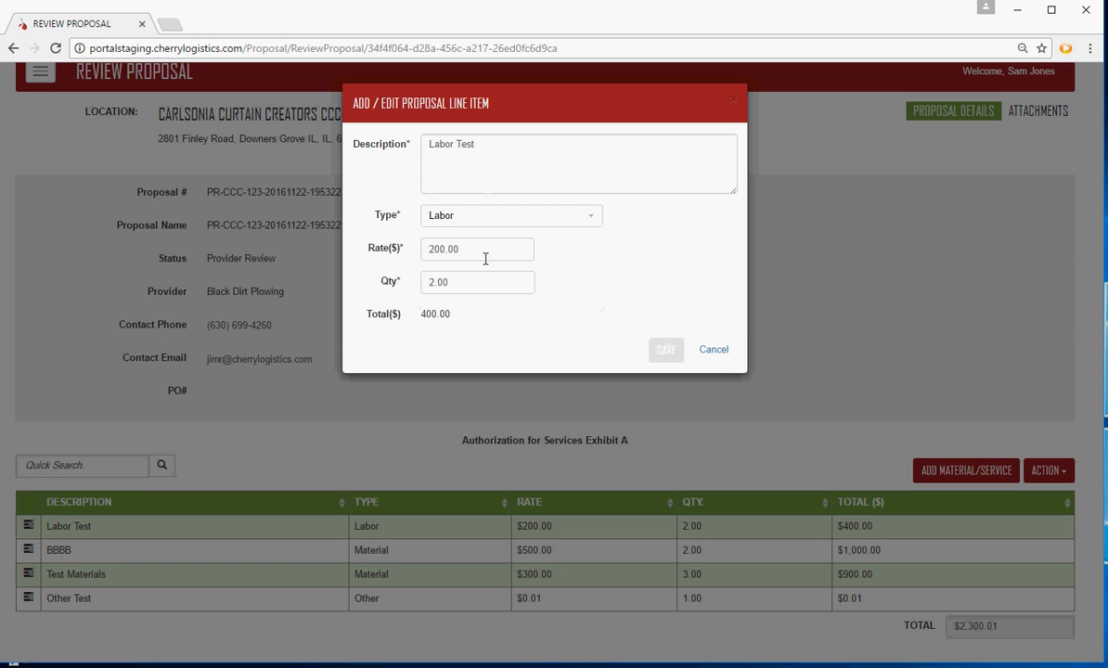
left_click_drag(469, 283, 422, 295)
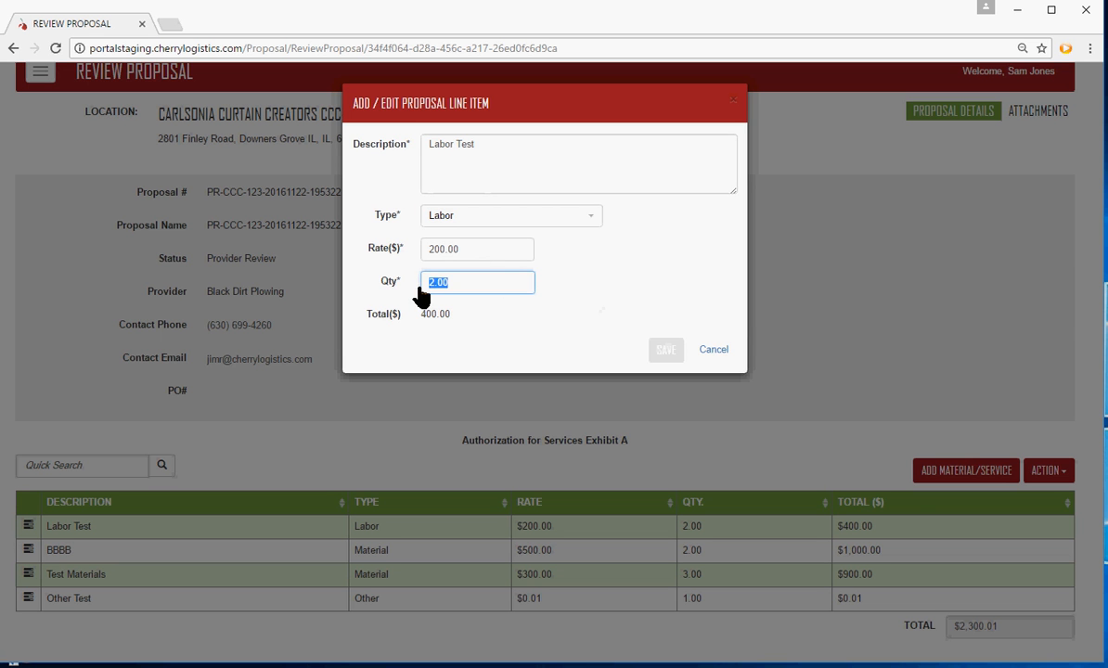
key("BackSpace")
type("3")
left_click(461, 329)
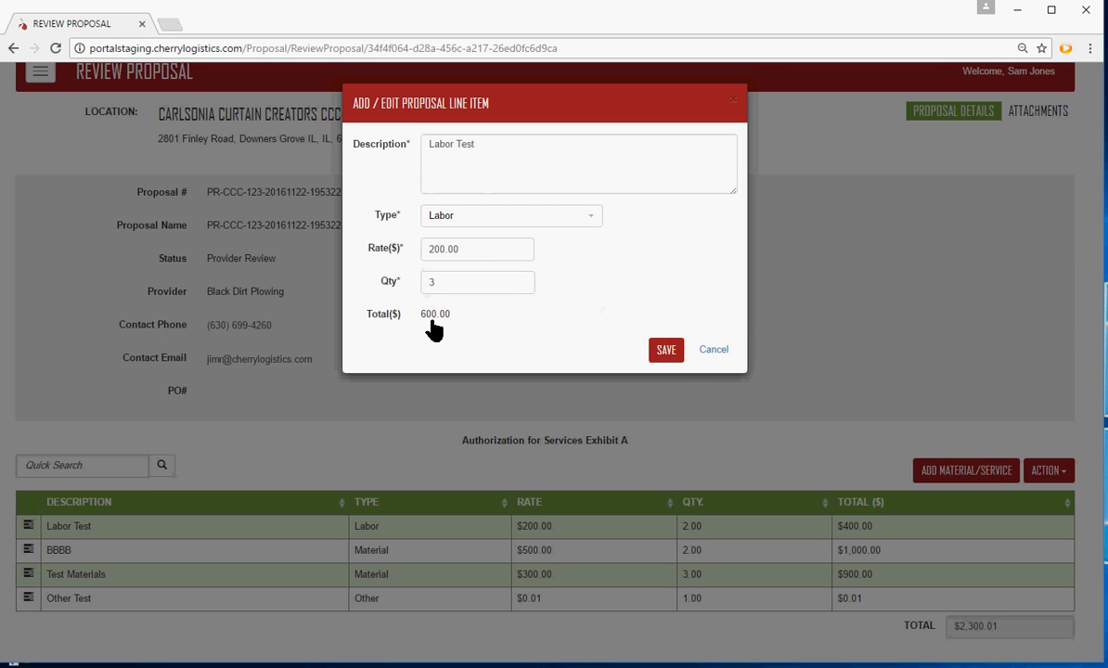
left_click(665, 351)
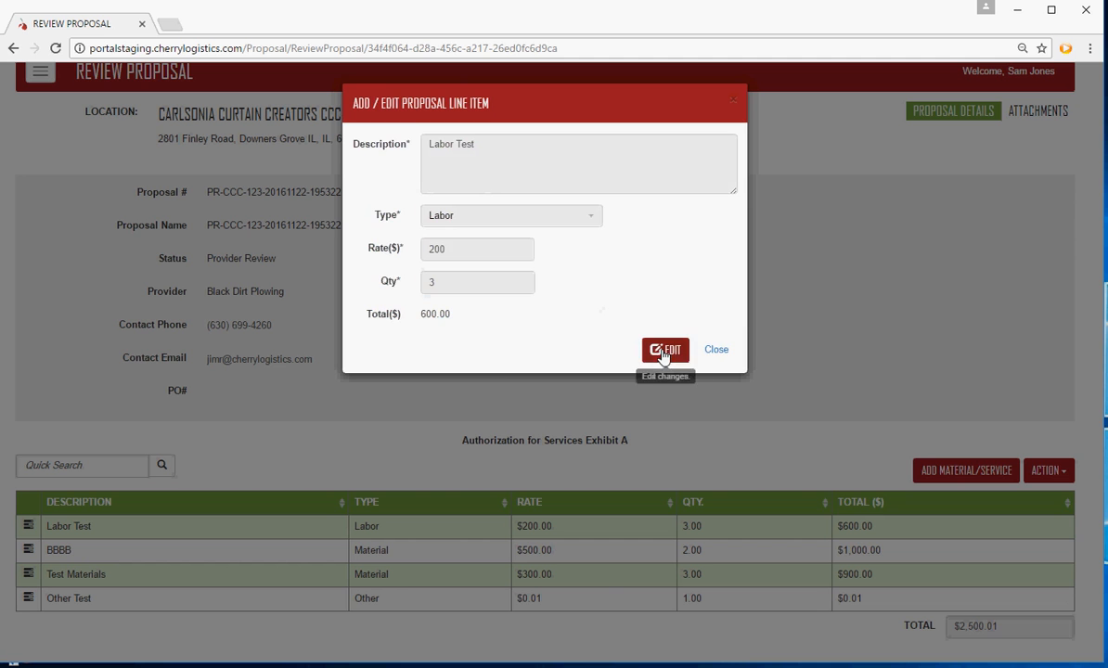
left_click(716, 351)
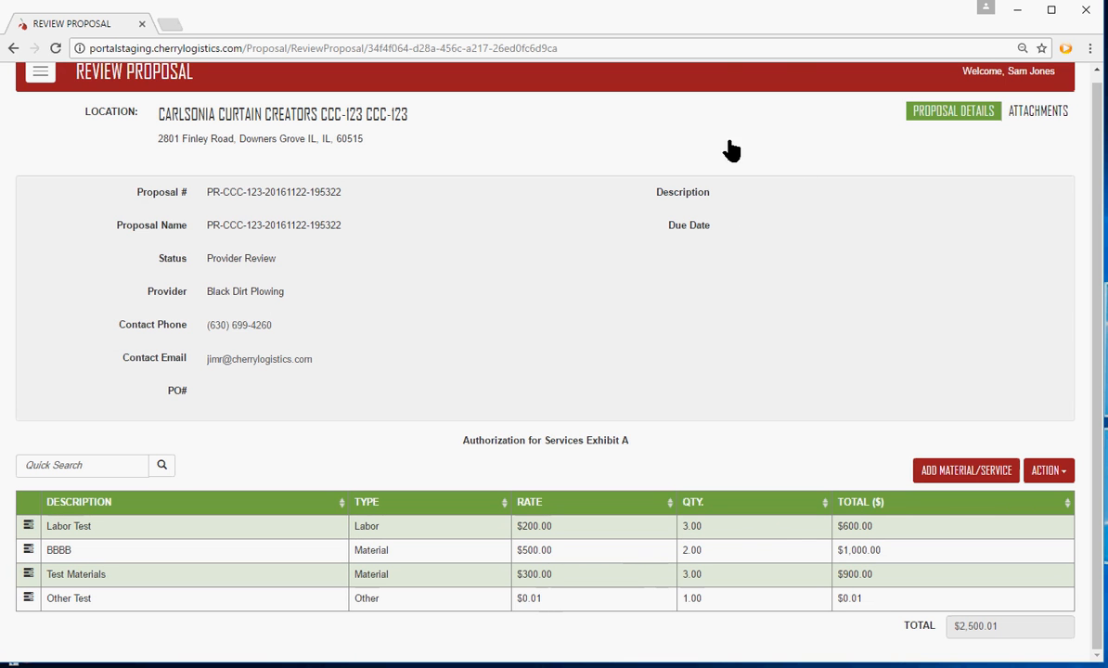
Open the proposal's attachments and check the actions available for the Test attachment
left_click(1046, 110)
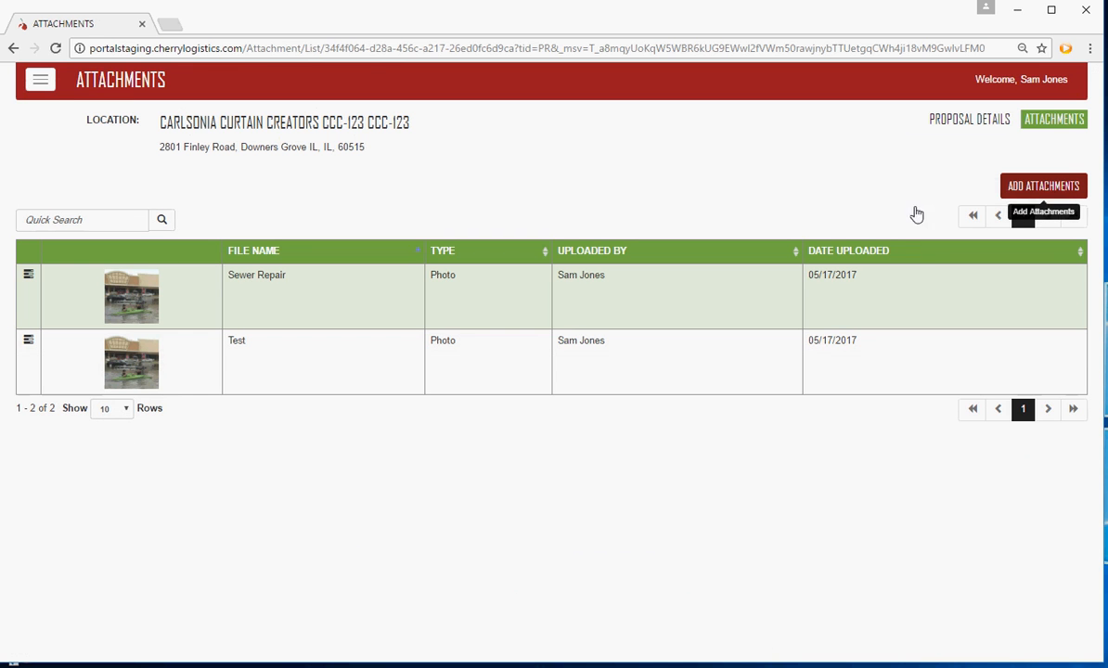
left_click(27, 343)
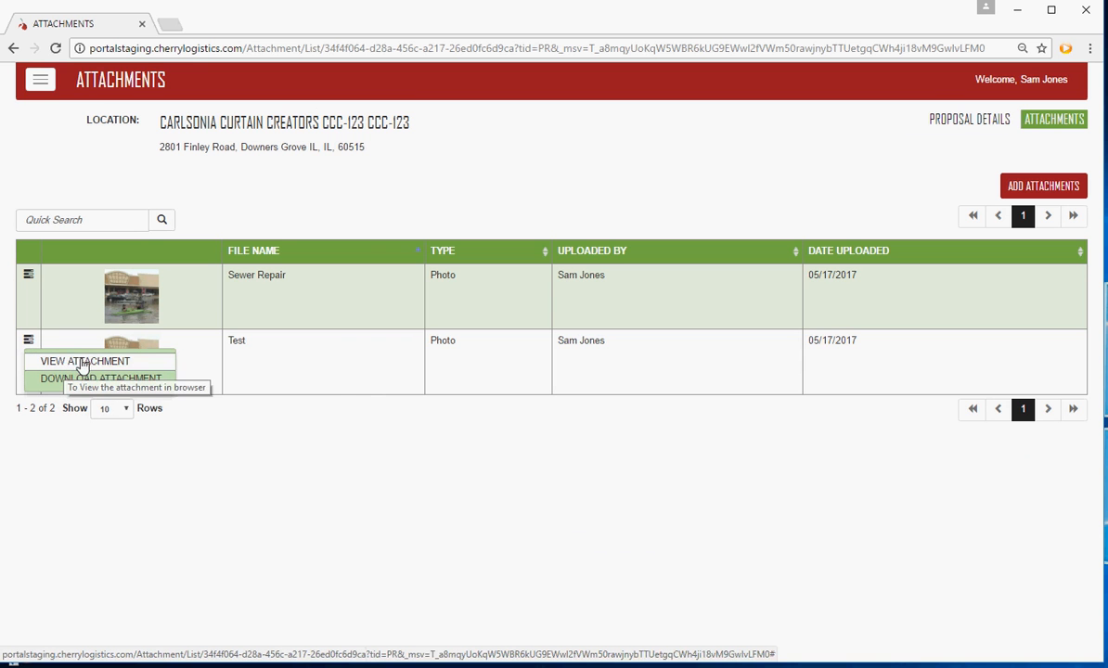
left_click(329, 388)
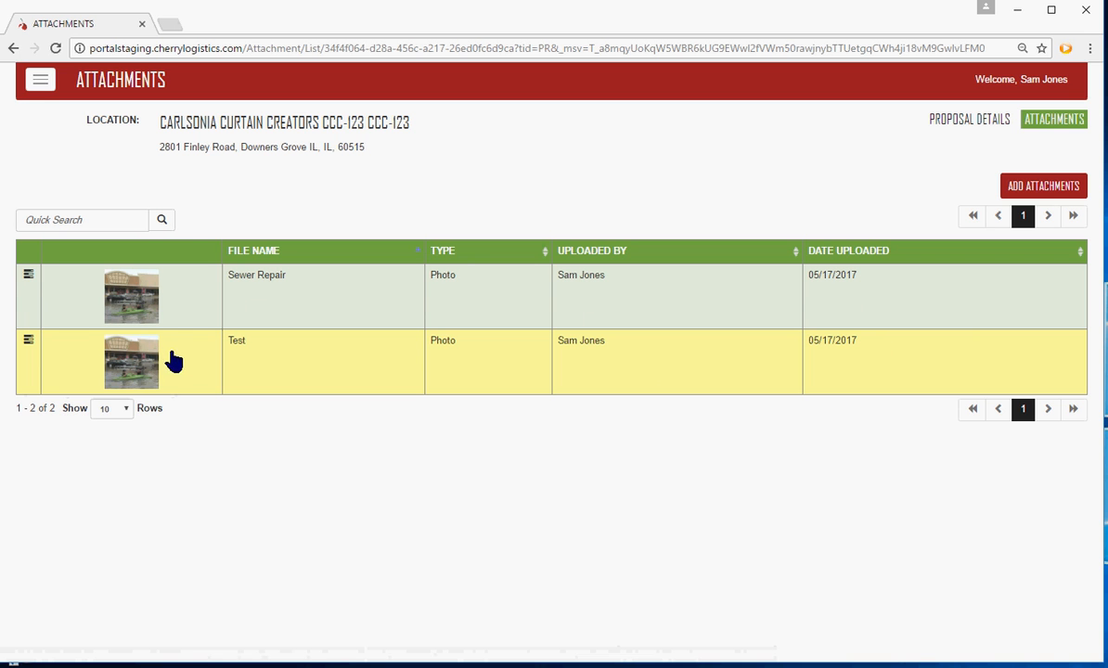
View the Sewer Repair attachment in the browser, close it and download the attachment
left_click(28, 276)
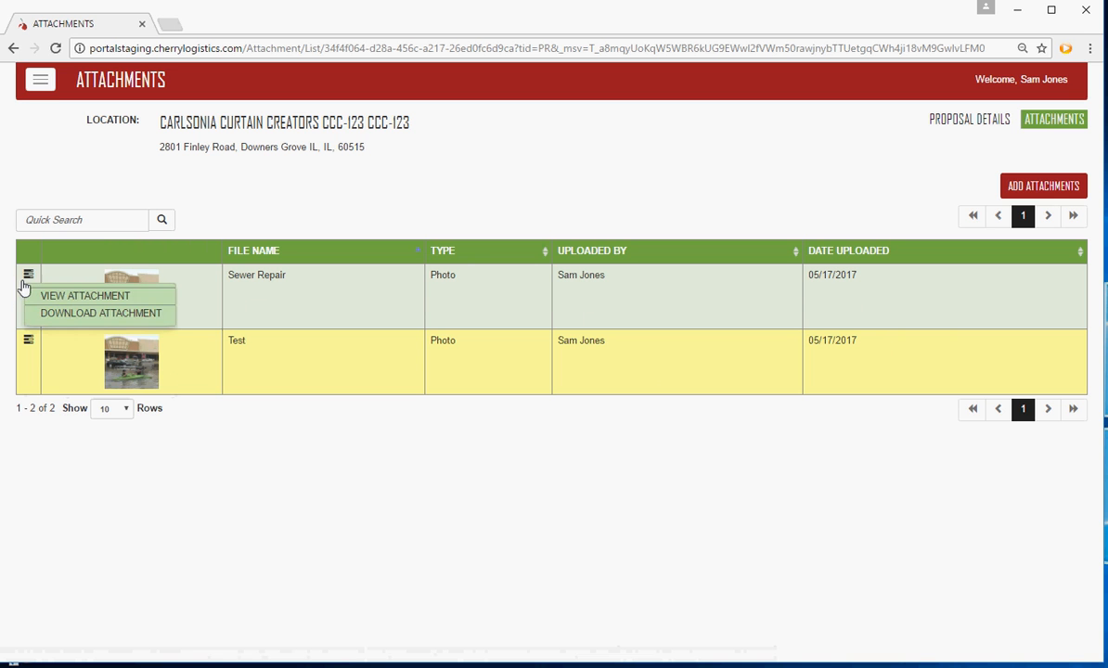
left_click(81, 297)
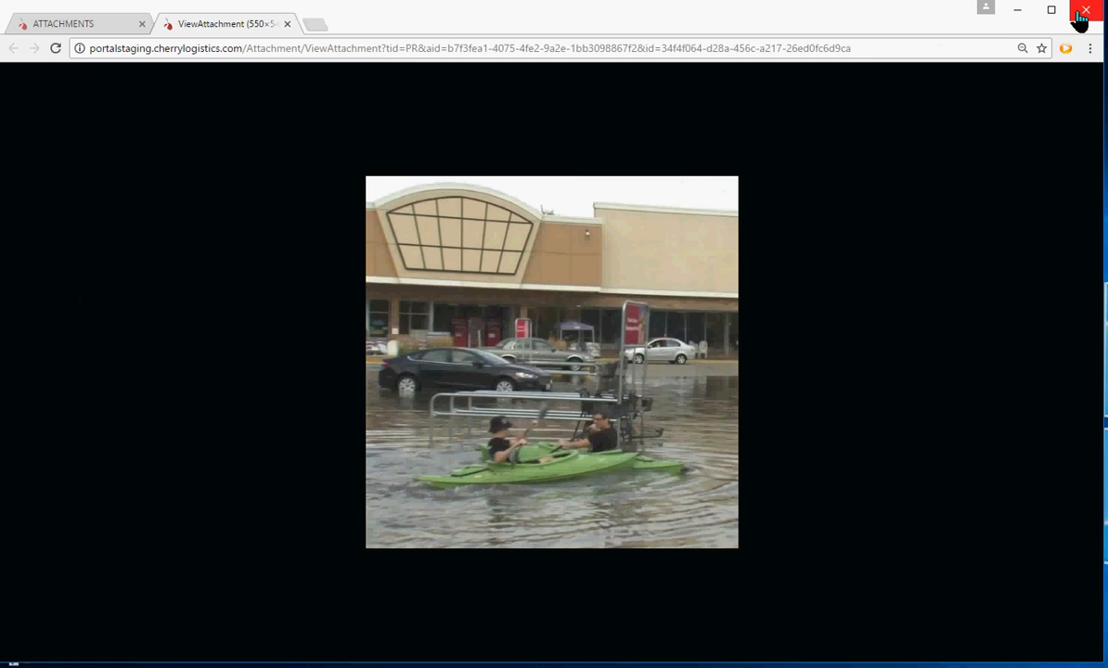
left_click(287, 25)
left_click(28, 274)
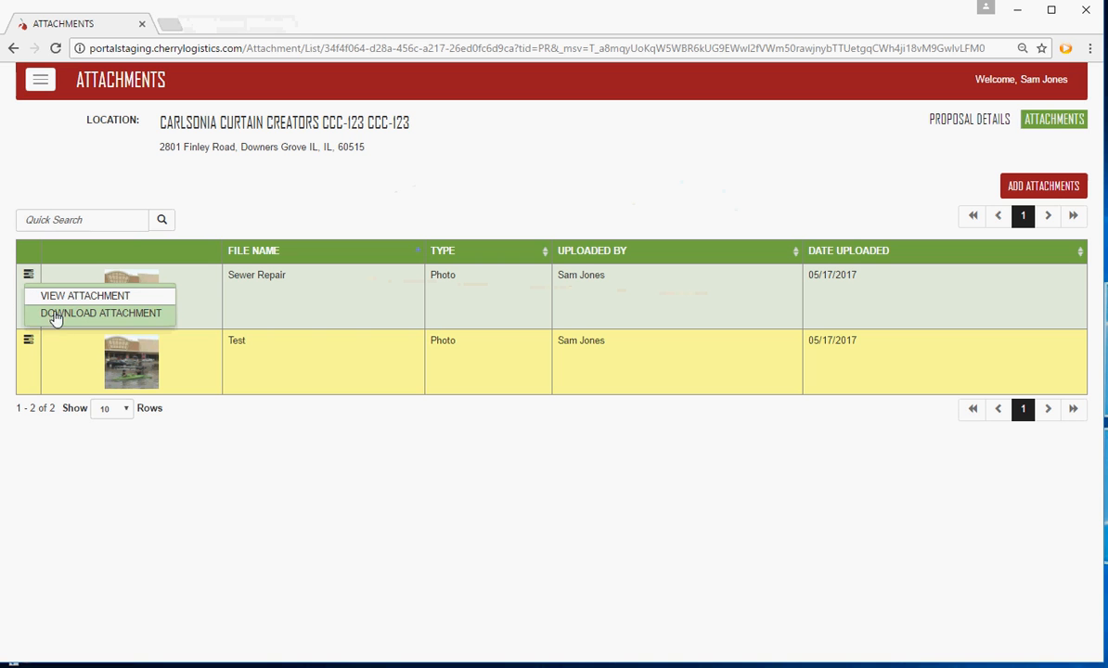
left_click(128, 318)
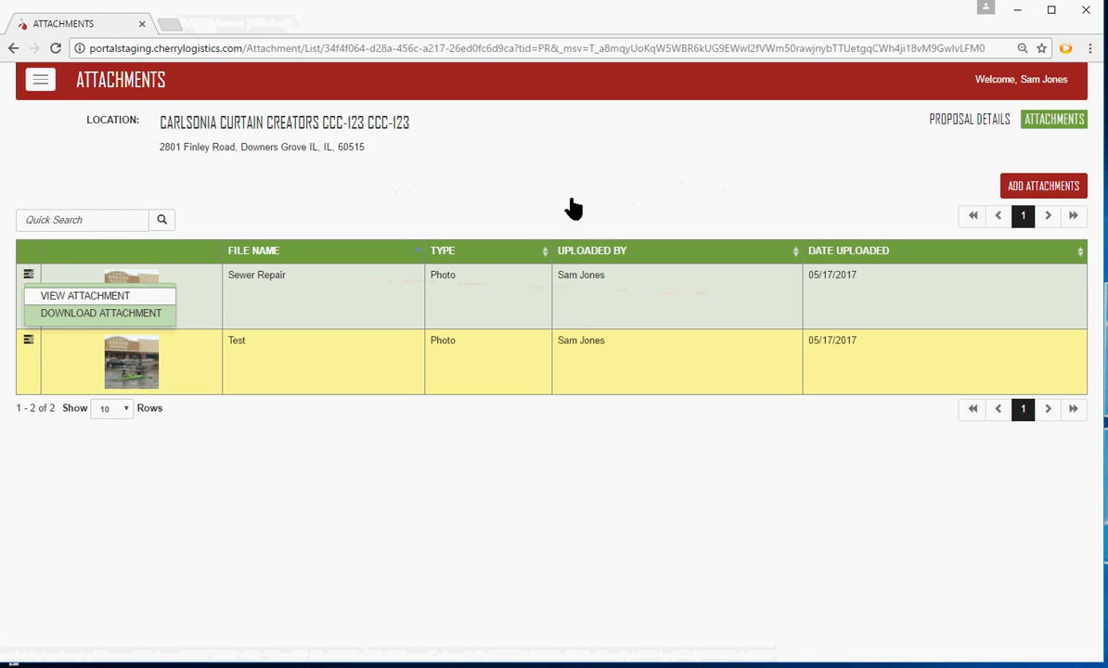
Upload Sewer Back -Up Two.png as a new attachment with file name prefix Test 3 and type Photo, and save it
left_click(1046, 192)
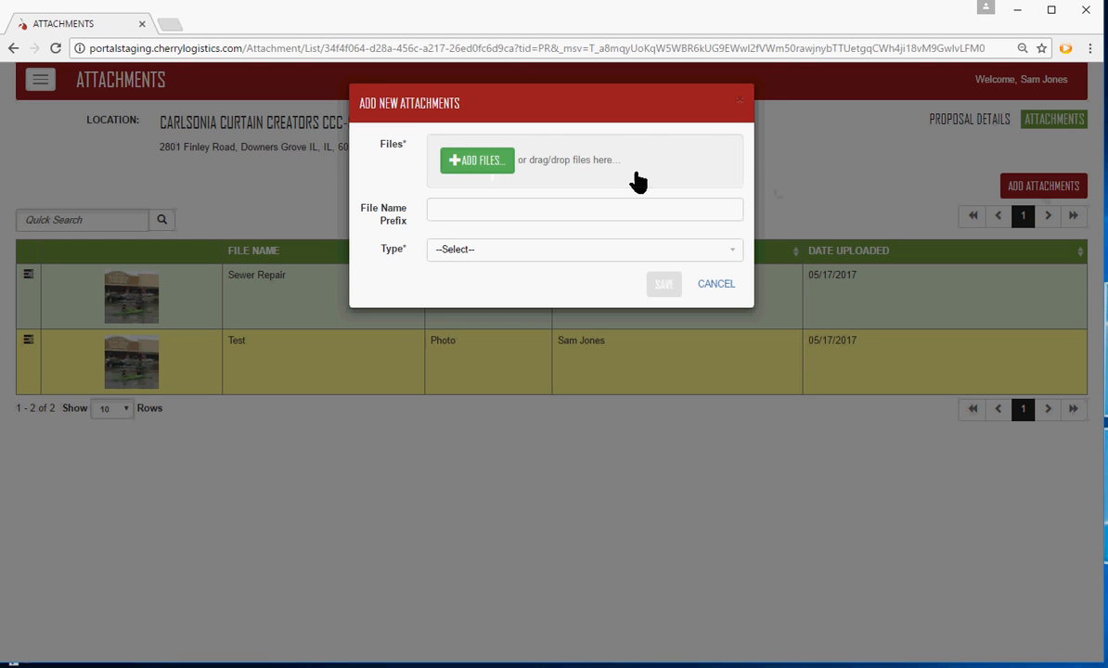
left_click_drag(644, 178, 520, 163)
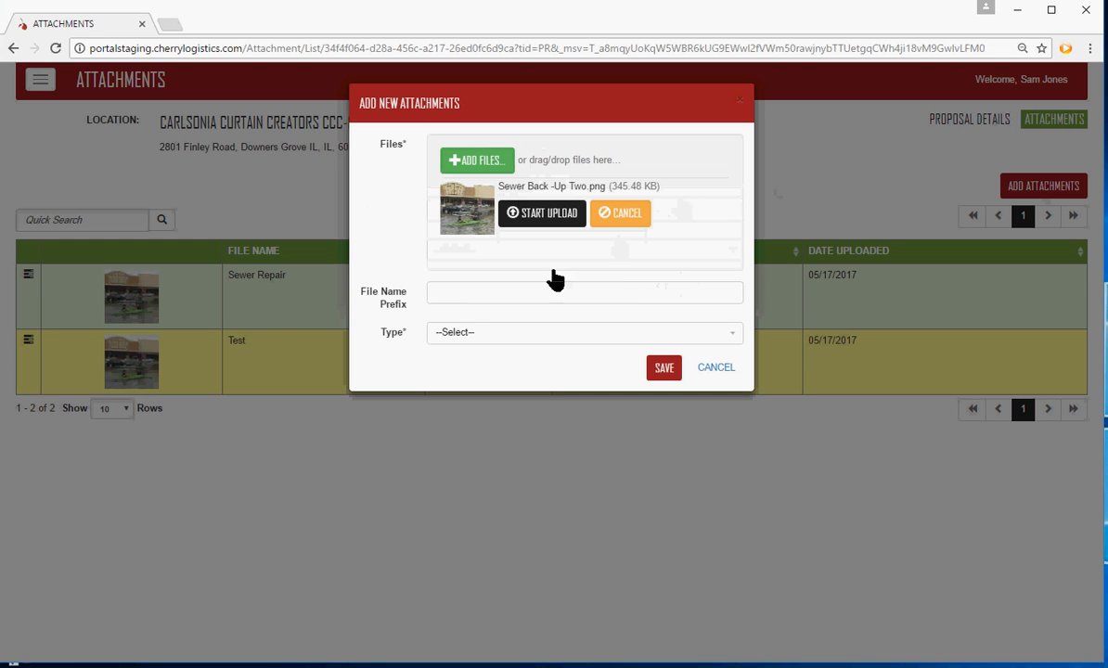
left_click(462, 290)
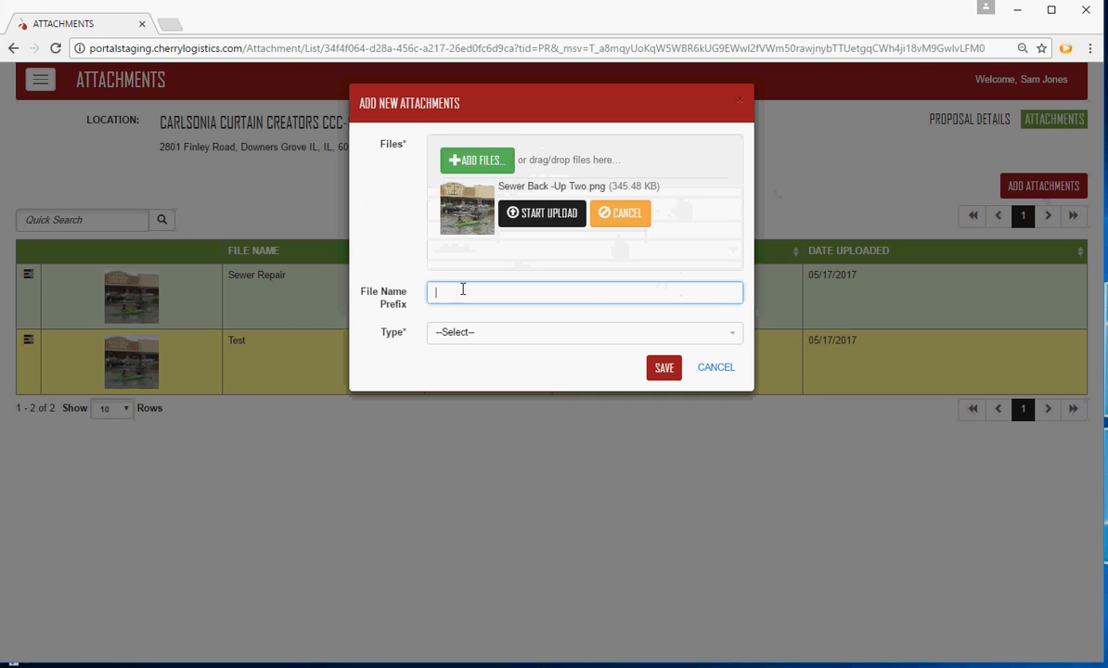
type("Te")
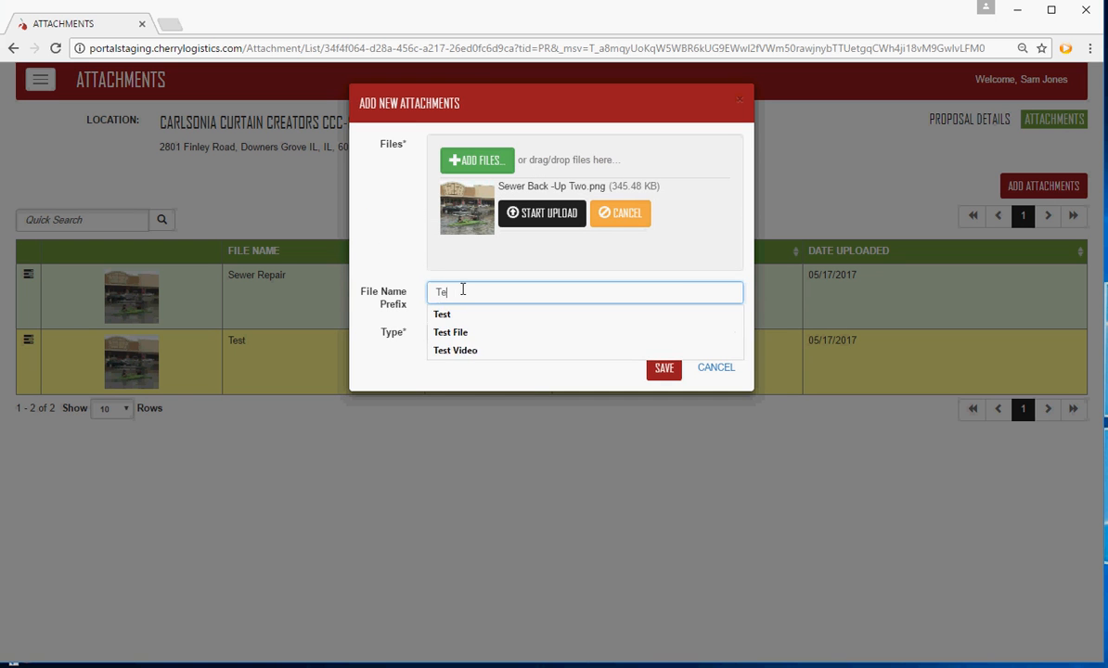
type("st 3")
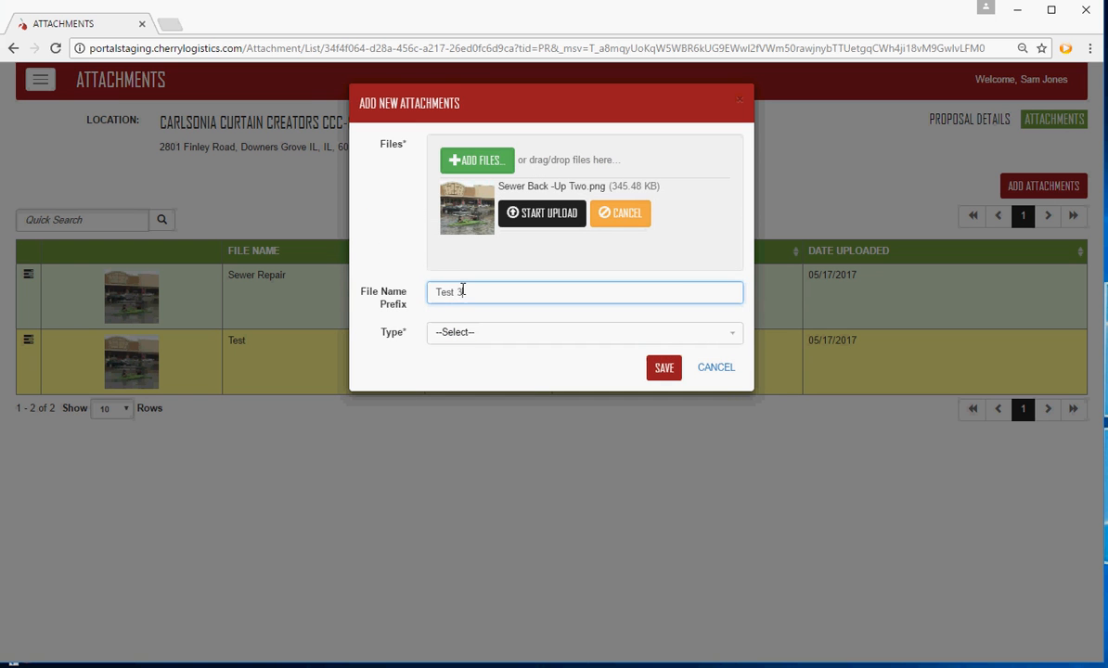
left_click(475, 339)
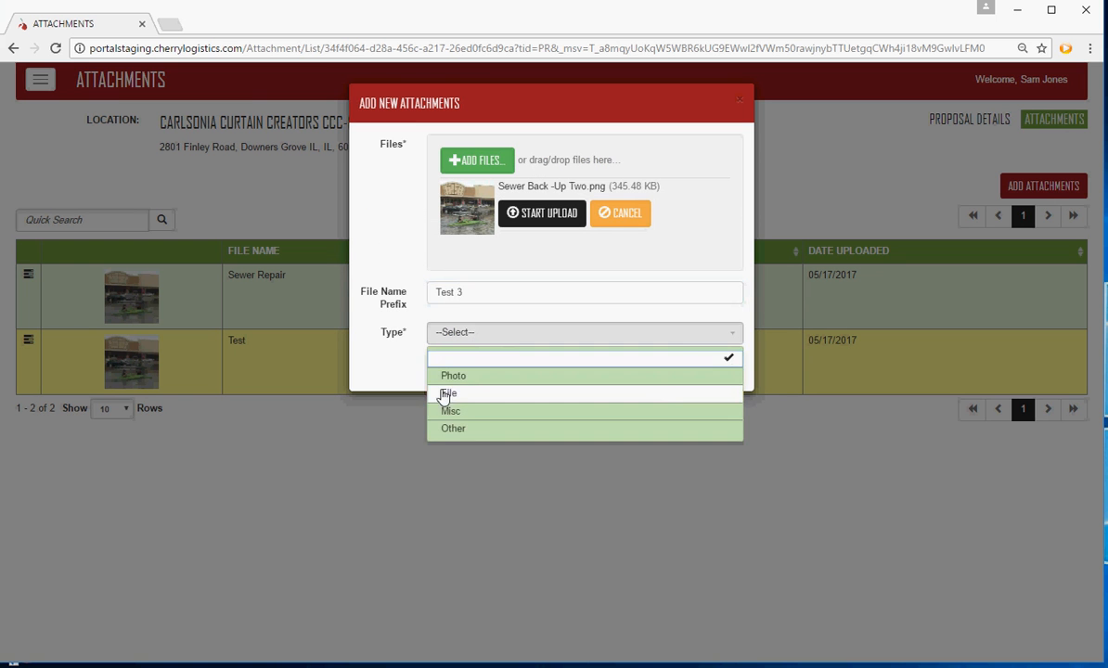
left_click(498, 377)
left_click(533, 221)
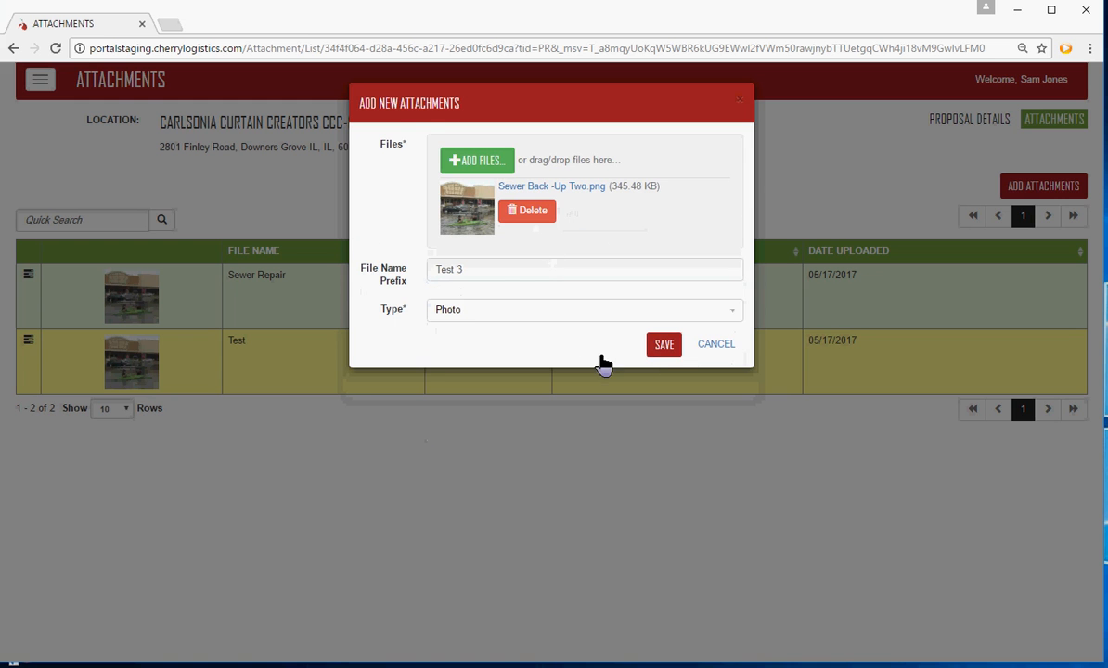
left_click(663, 349)
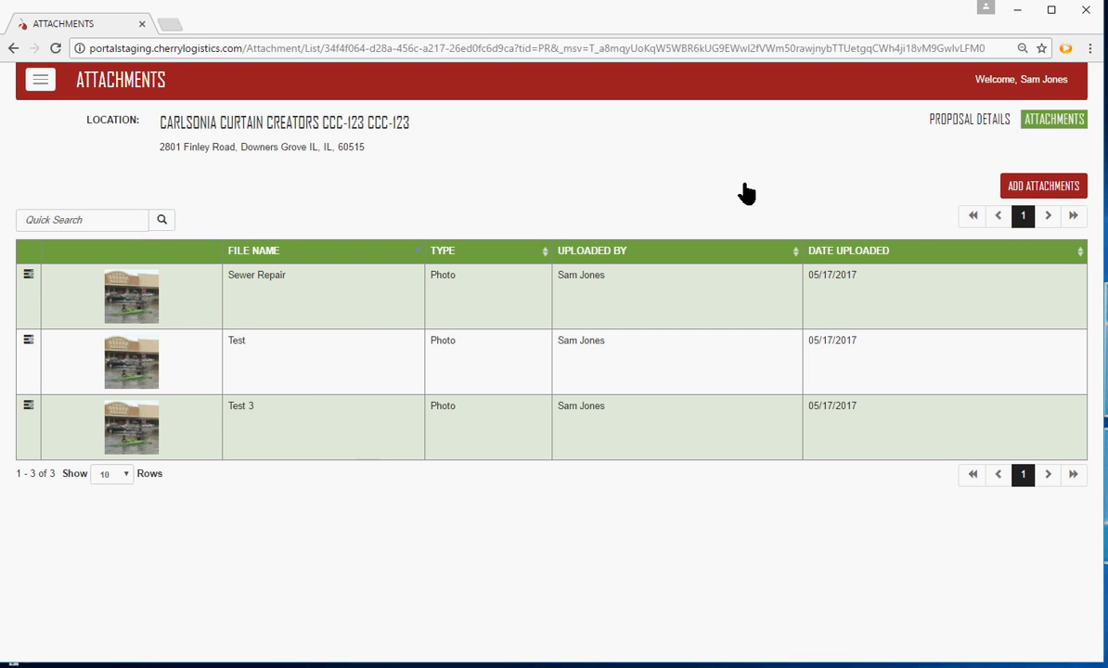
Return to the proposal's details and check which actions are available for the proposal, without submitting it
left_click(13, 48)
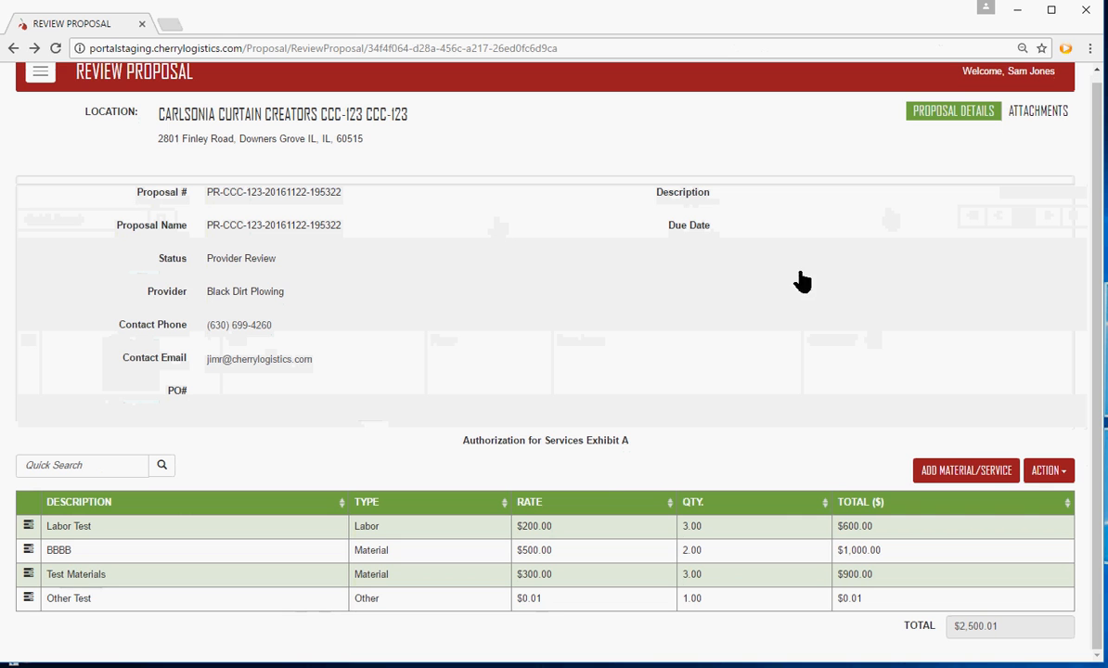
left_click(1065, 475)
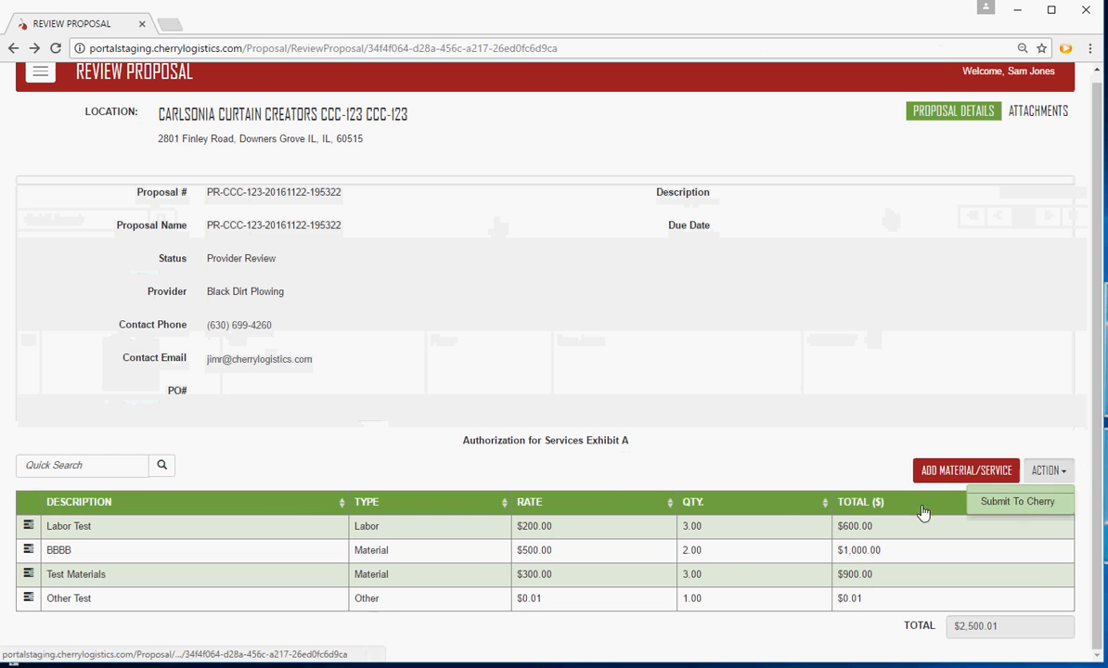
left_click(800, 439)
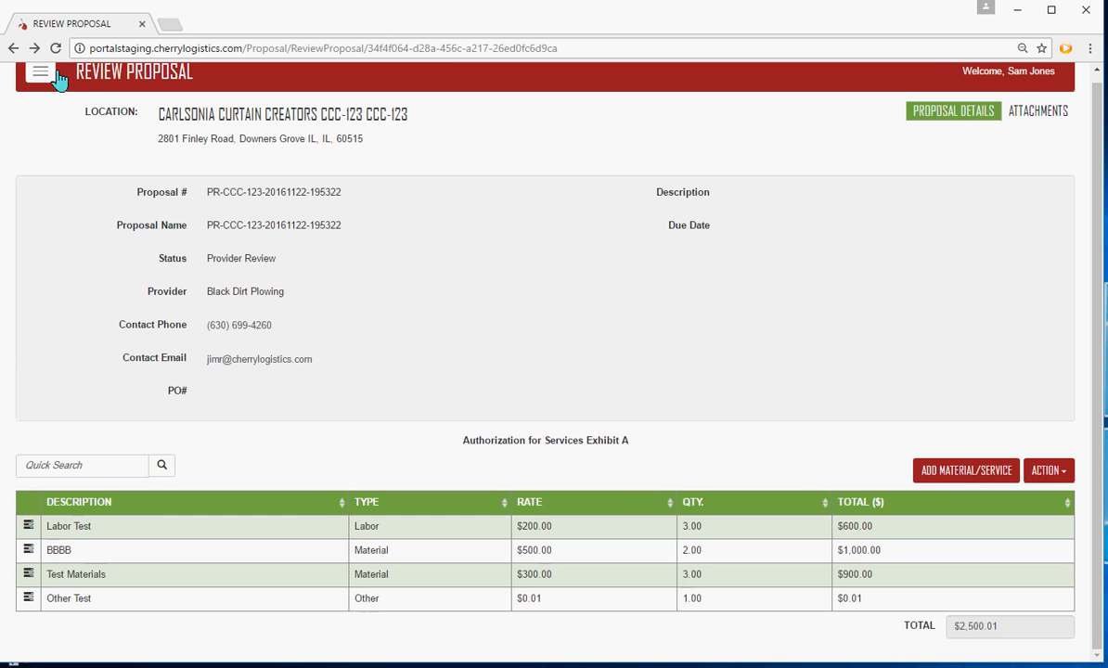
Return to the proposals list and filter it by the status Provider AFS Review
left_click(11, 48)
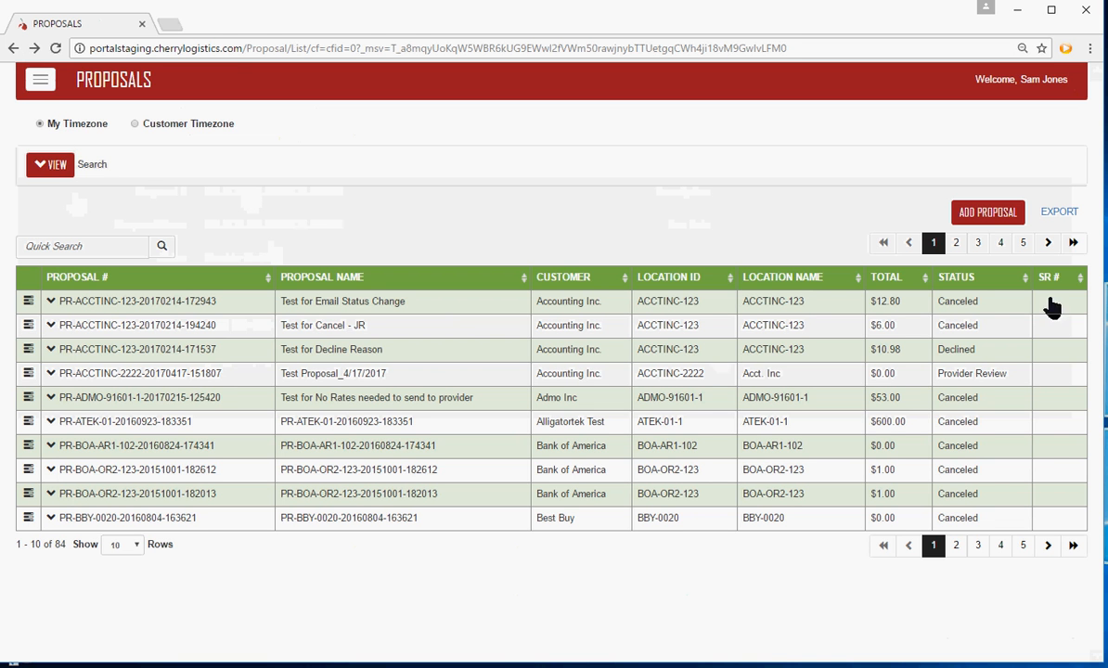
left_click(49, 165)
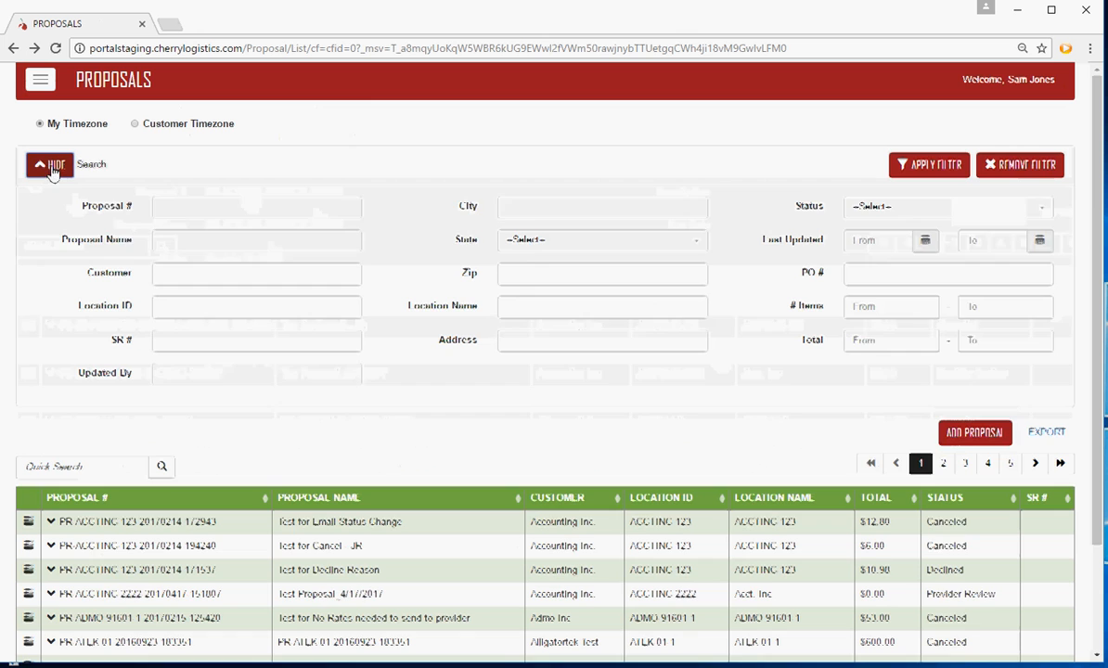
left_click(858, 208)
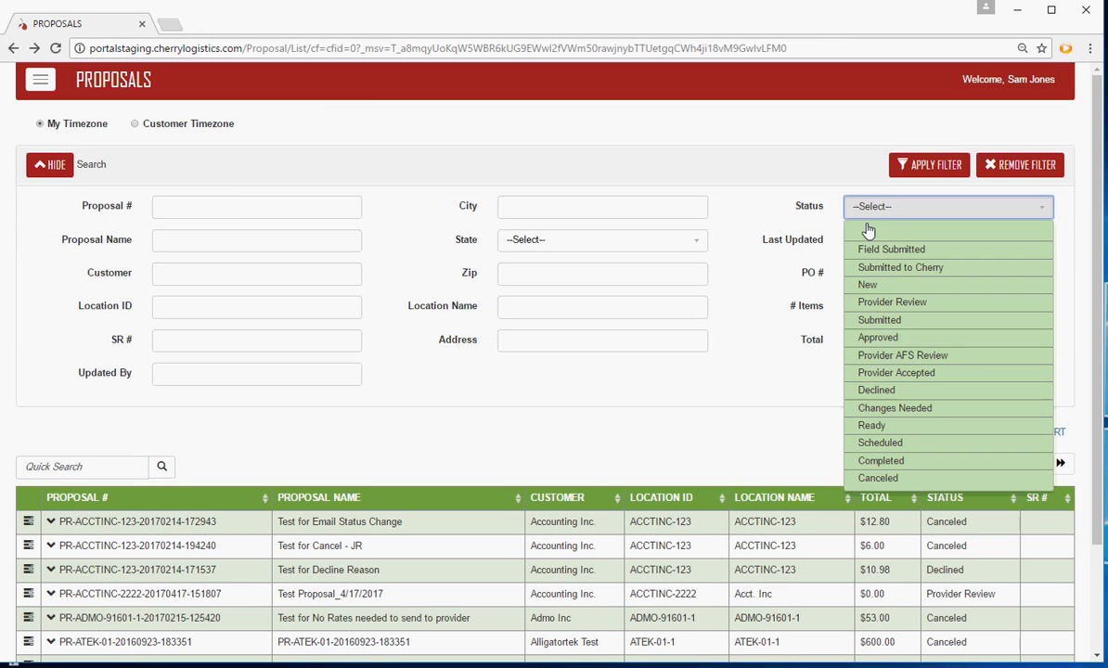
left_click(919, 359)
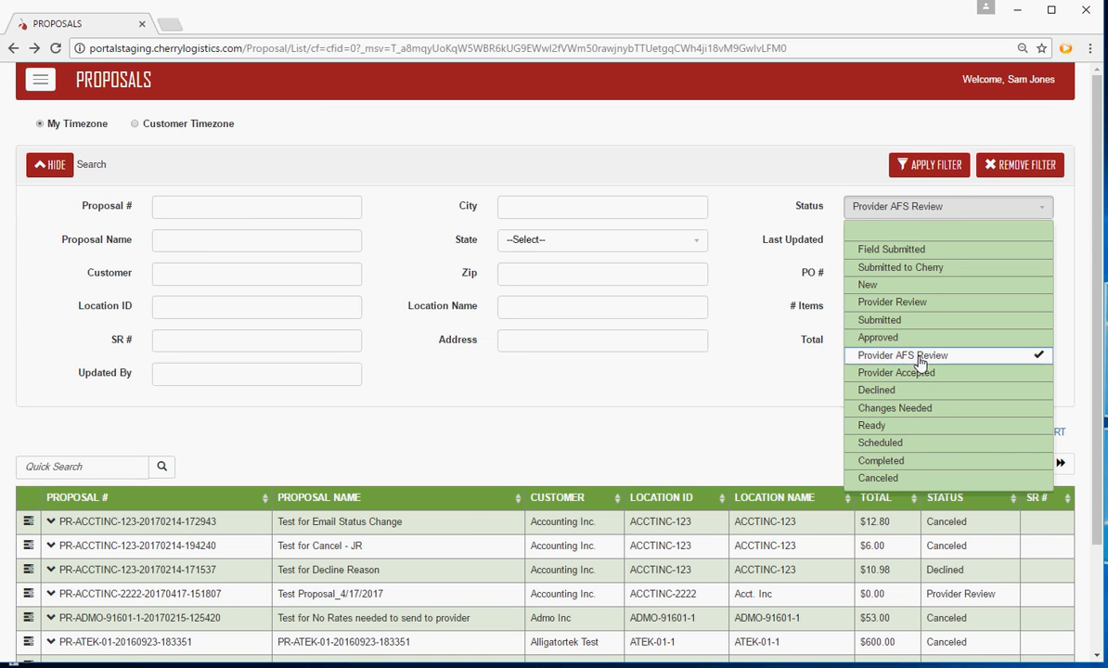
left_click(931, 166)
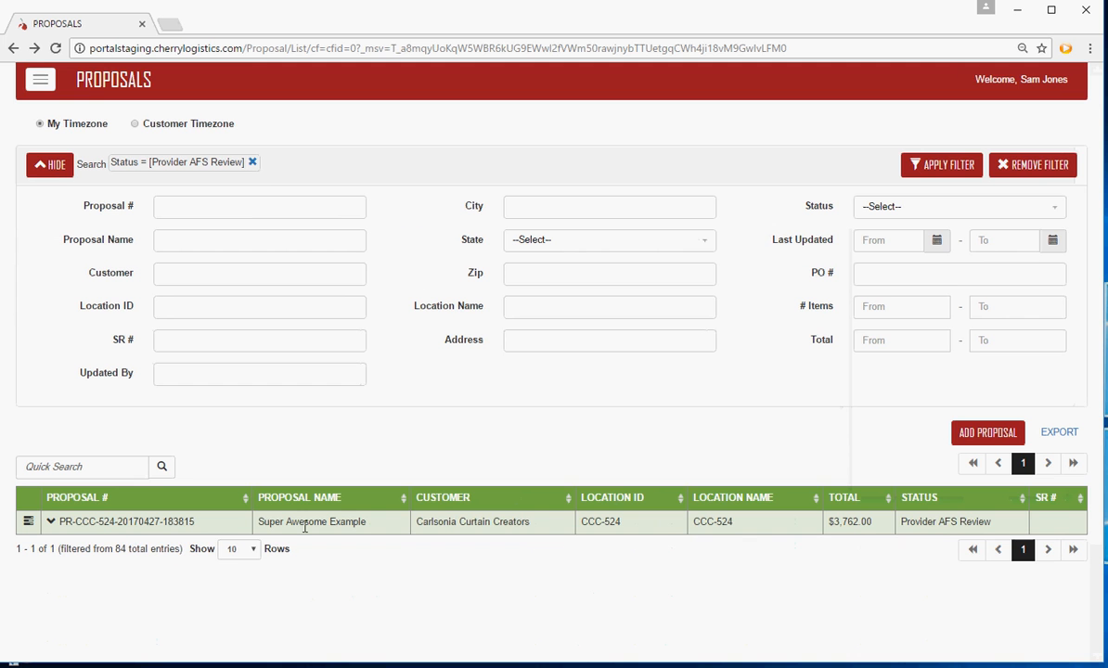
Expand the Super Awesome Example proposal's details, print its AFS for the provider and collapse the details
left_click(51, 522)
scroll(72, 582, "down", 1)
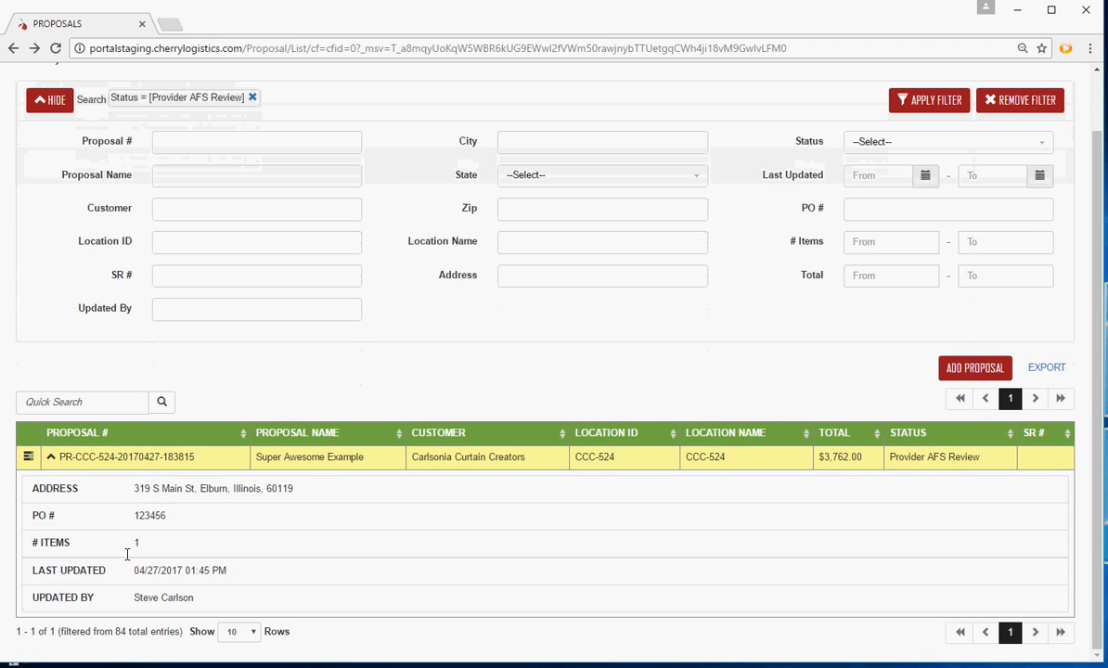
left_click(29, 456)
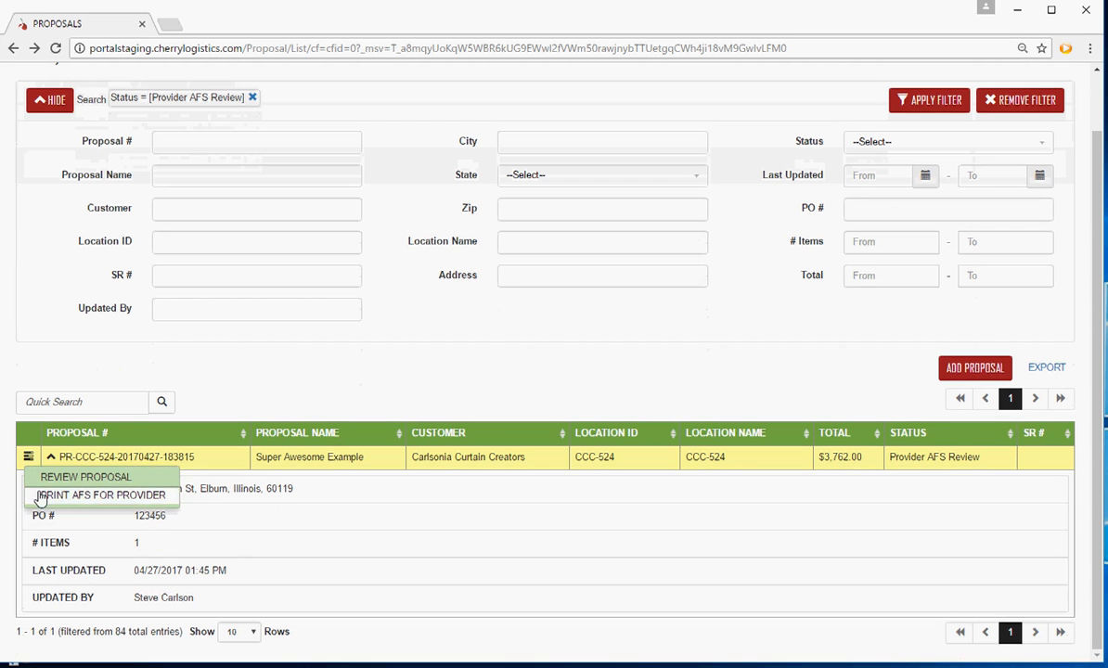
left_click(154, 498)
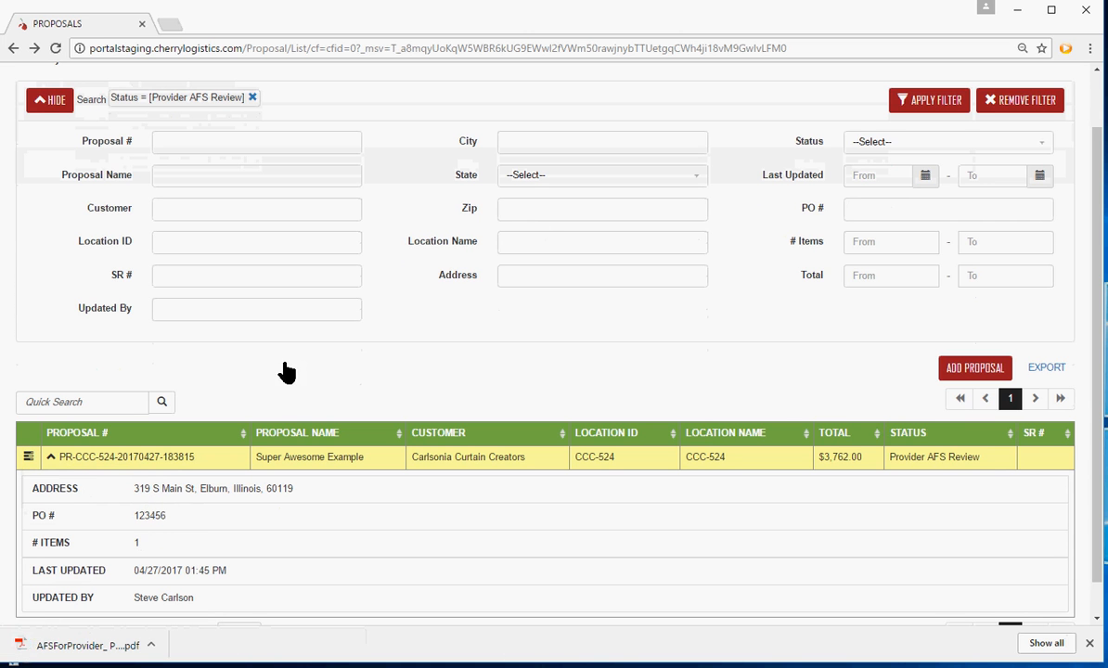
left_click(51, 455)
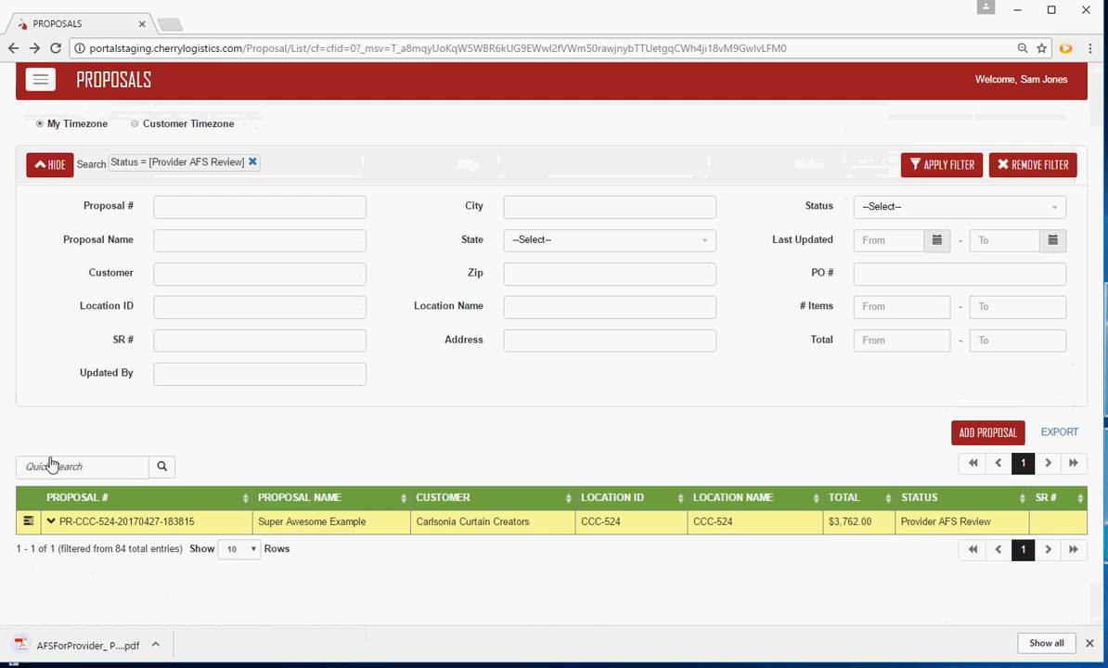
Open the downloaded AFS PDF, read through the authorization and its requirements, and close it
left_click(76, 655)
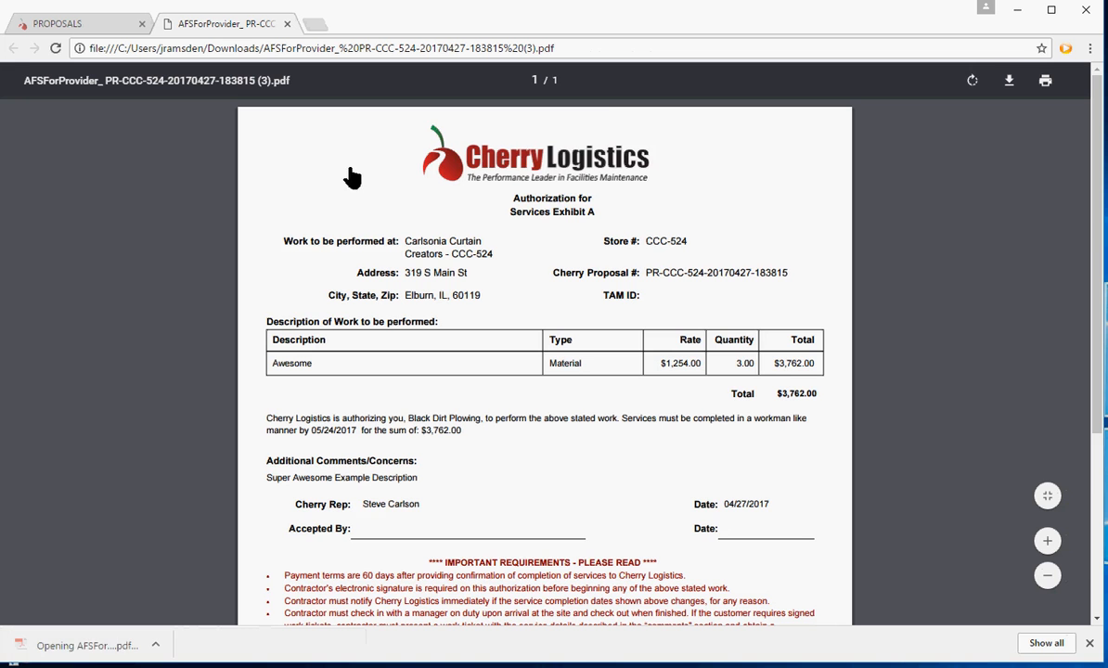
scroll(440, 306, "down", 3)
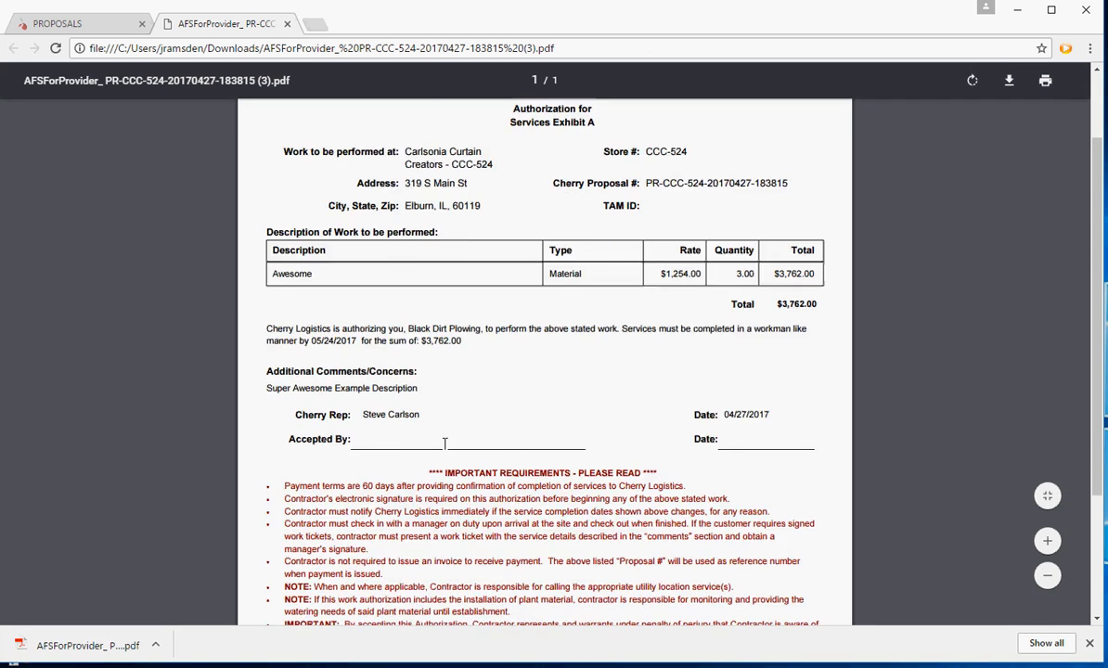
scroll(479, 518, "up", 3)
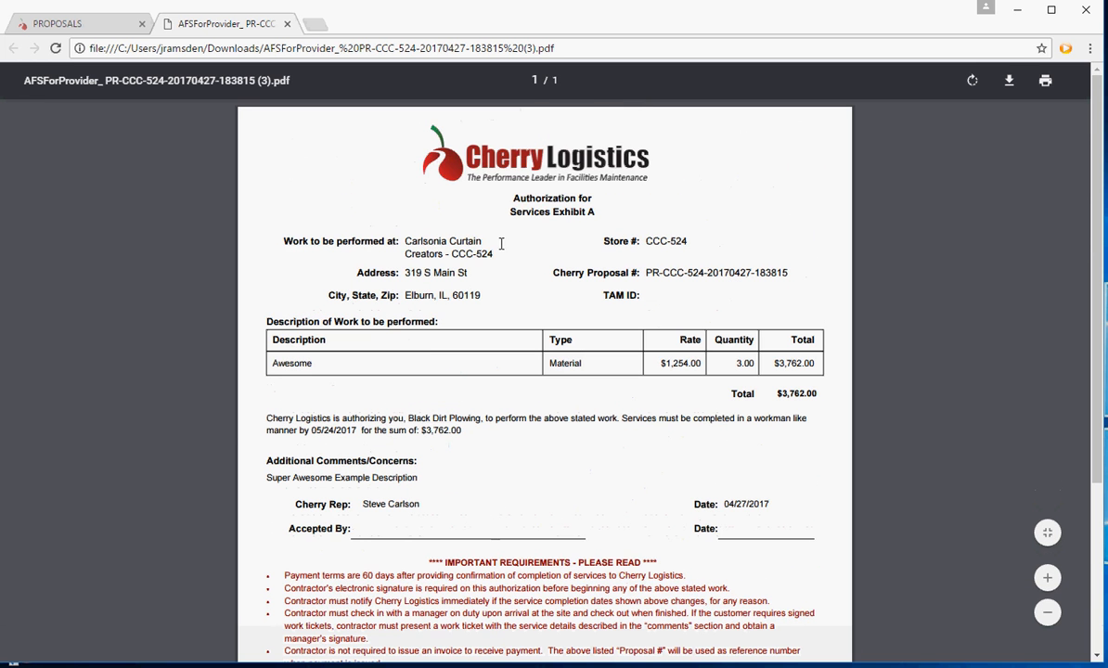
scroll(472, 399, "down", 1)
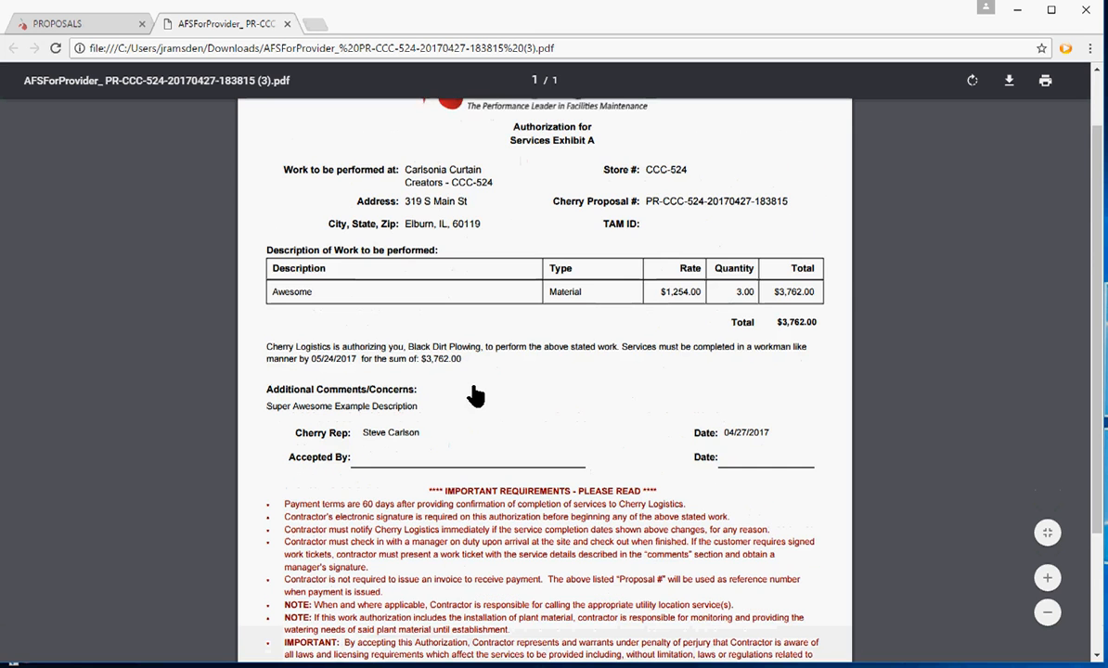
scroll(440, 333, "down", 1)
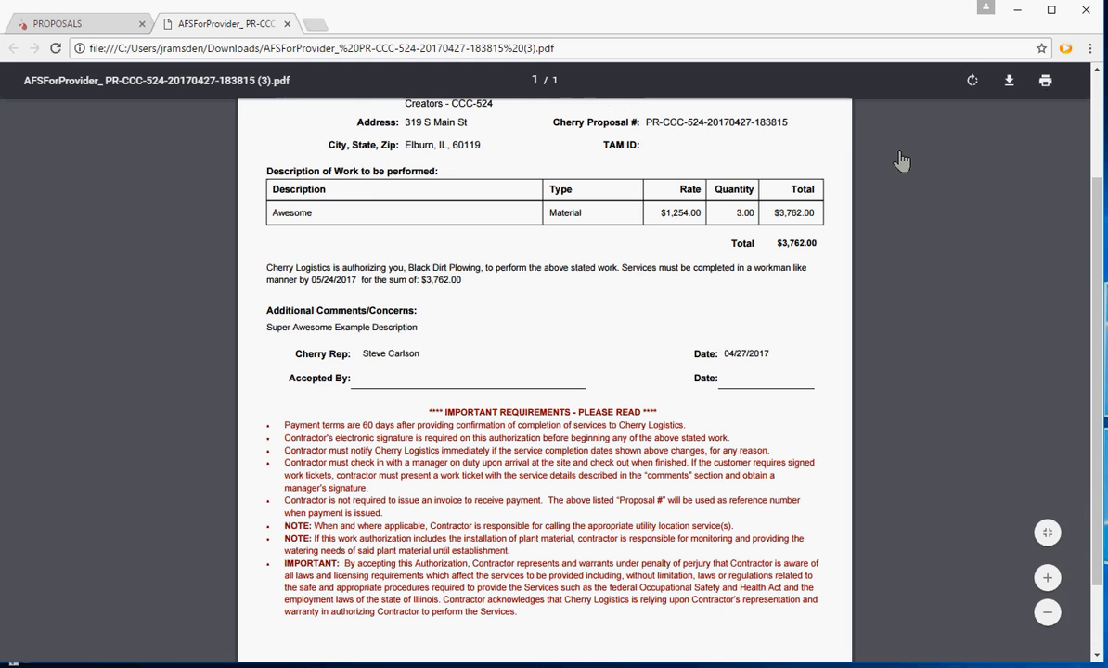
left_click(287, 25)
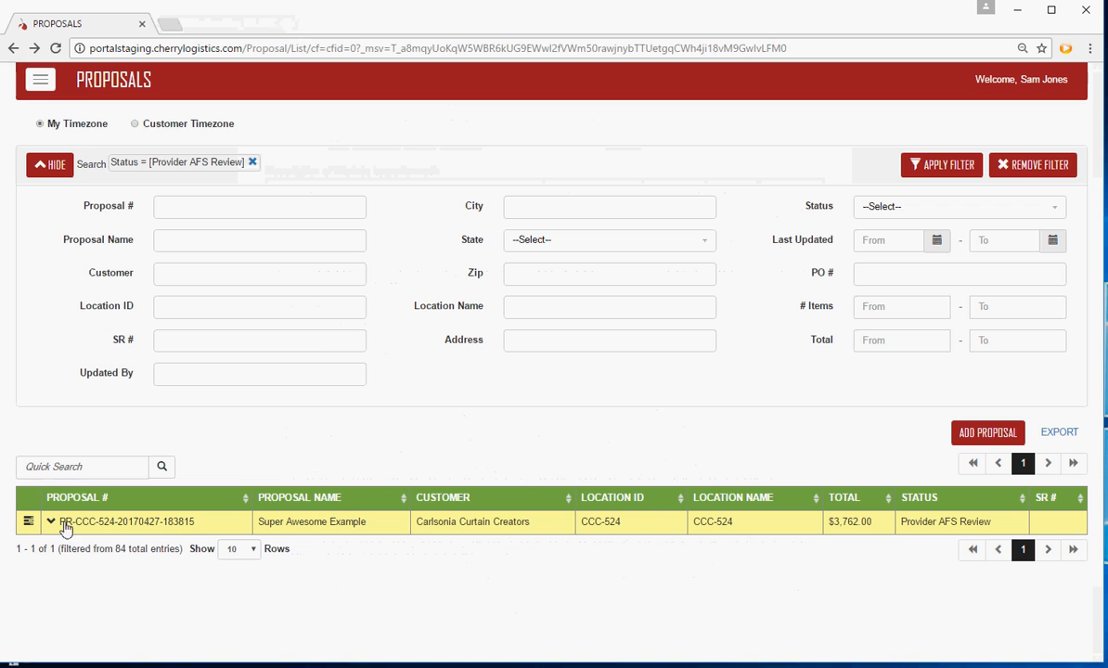
Open the Super Awesome Example proposal for review, read its authorization section and check the actions available
left_click(28, 521)
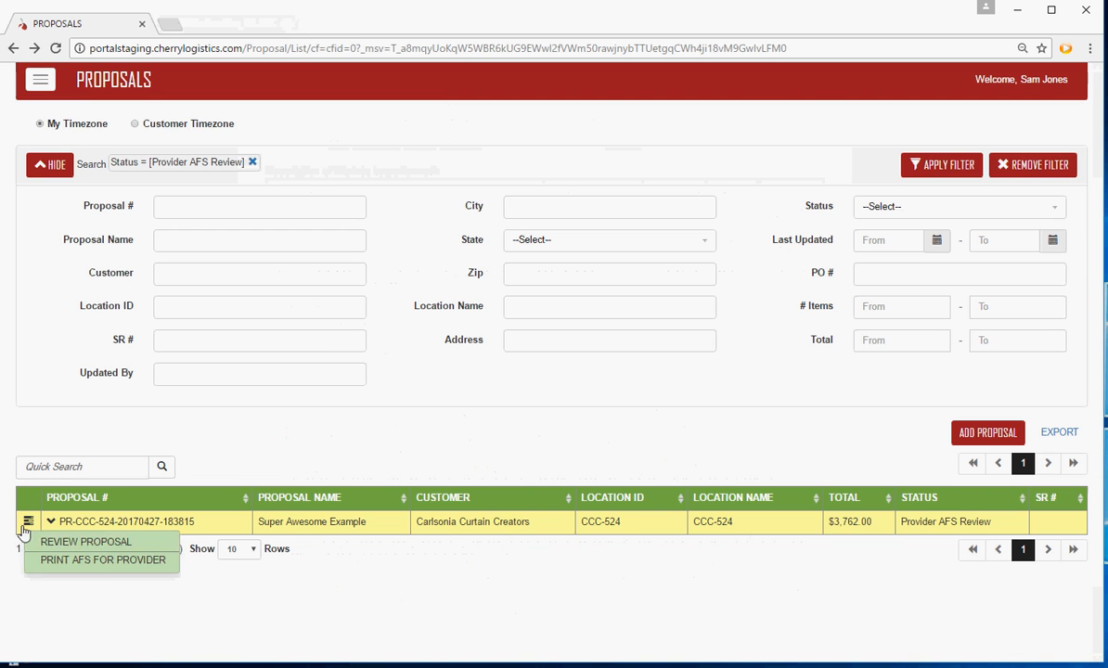
left_click(114, 544)
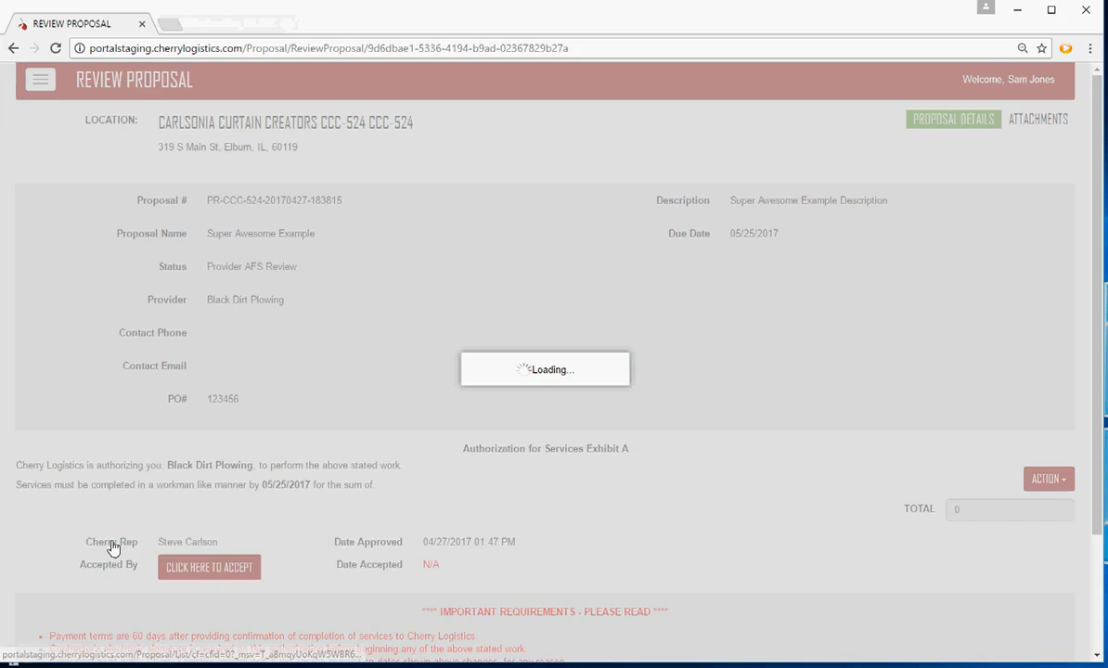
scroll(351, 390, "down", 1)
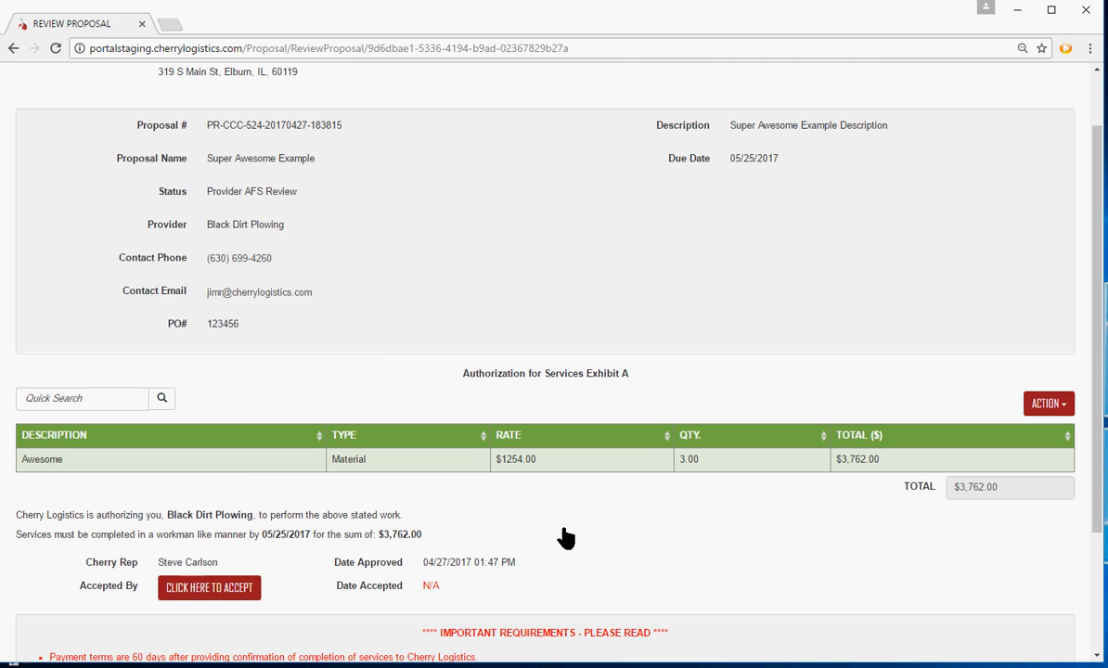
scroll(564, 537, "down", 1)
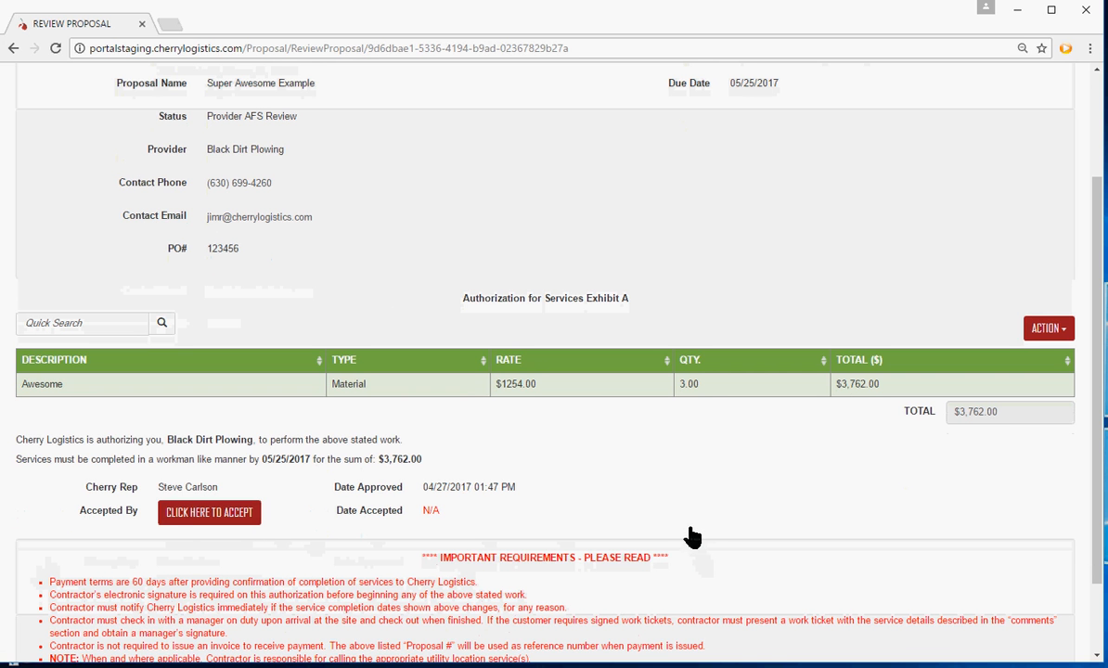
scroll(689, 529, "up", 1)
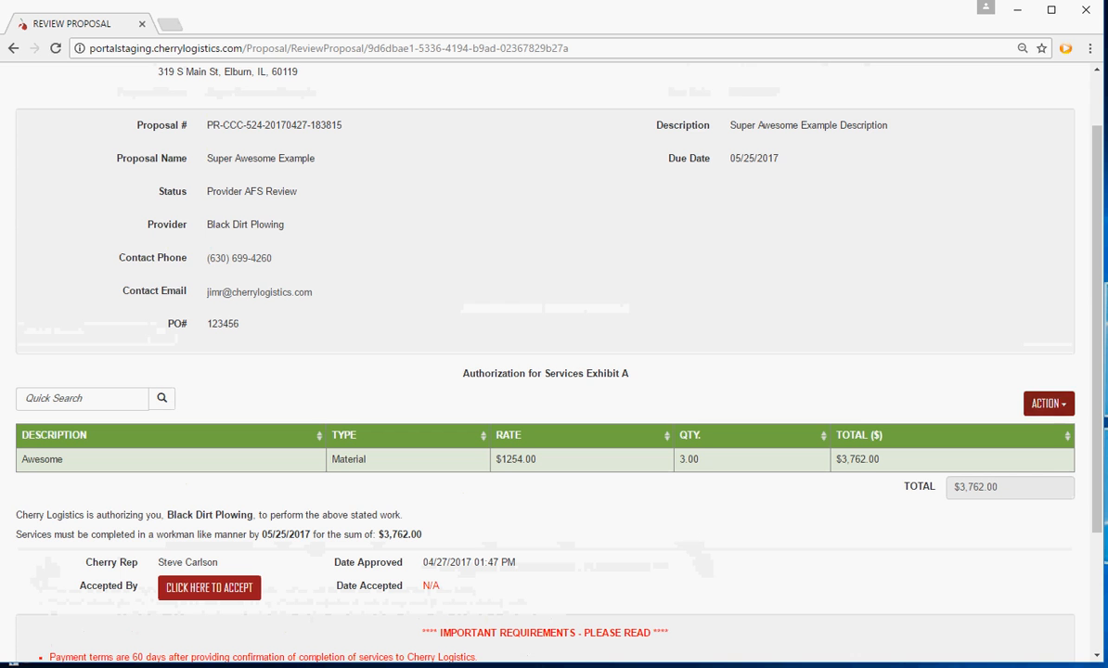
left_click(1065, 406)
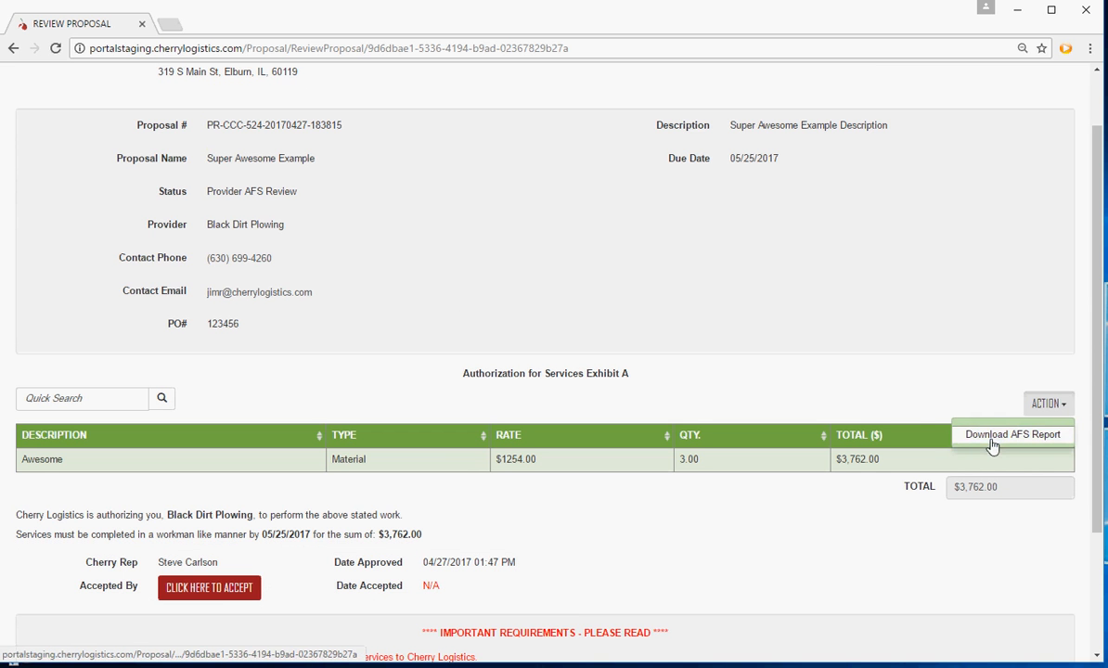
left_click(906, 400)
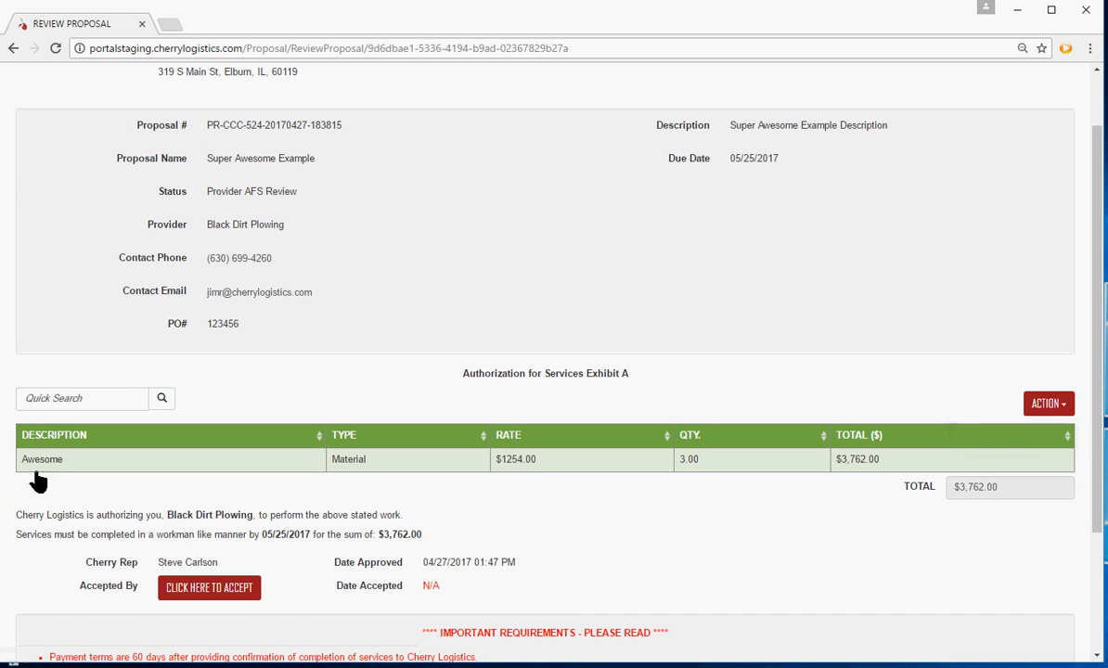
Sign out of the provider portal
scroll(501, 322, "up", 1)
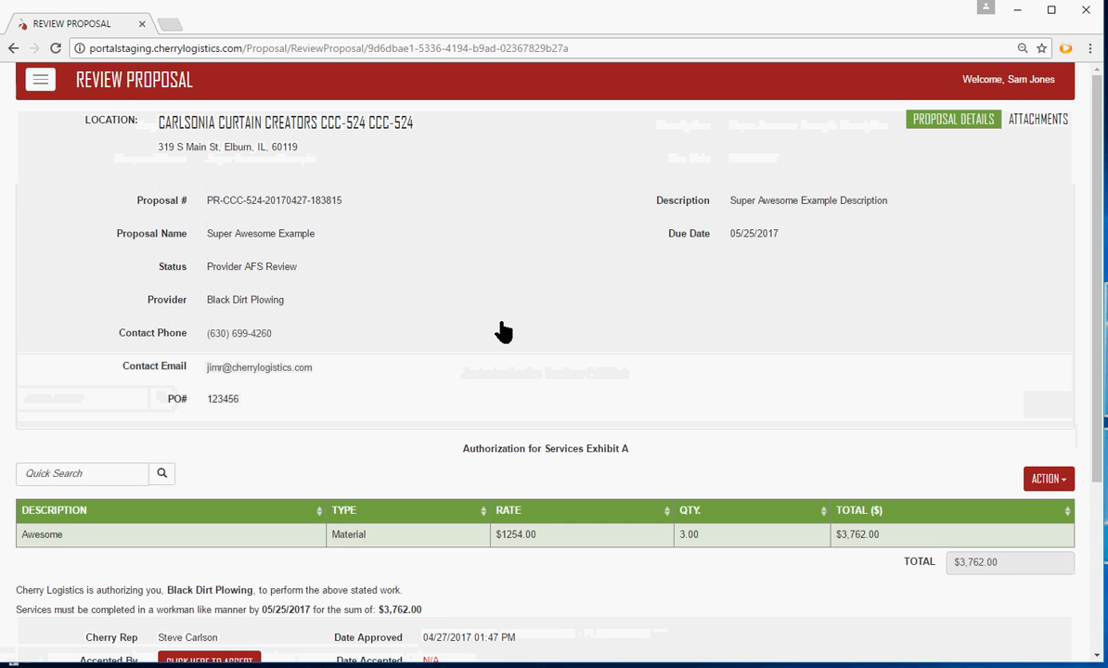
left_click(43, 86)
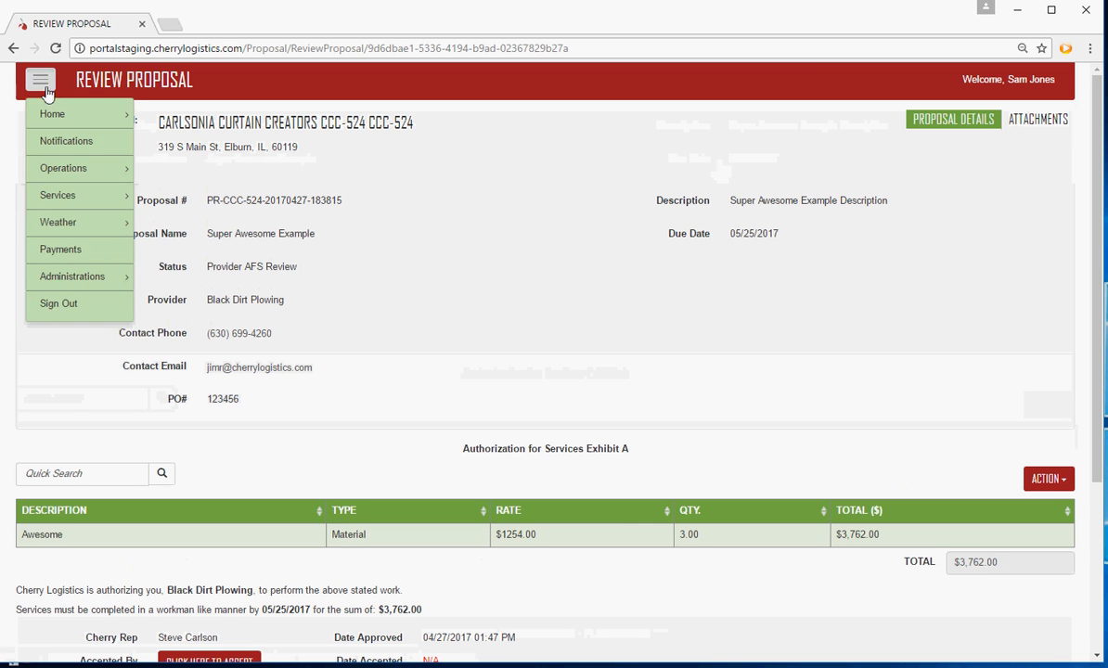
left_click(56, 305)
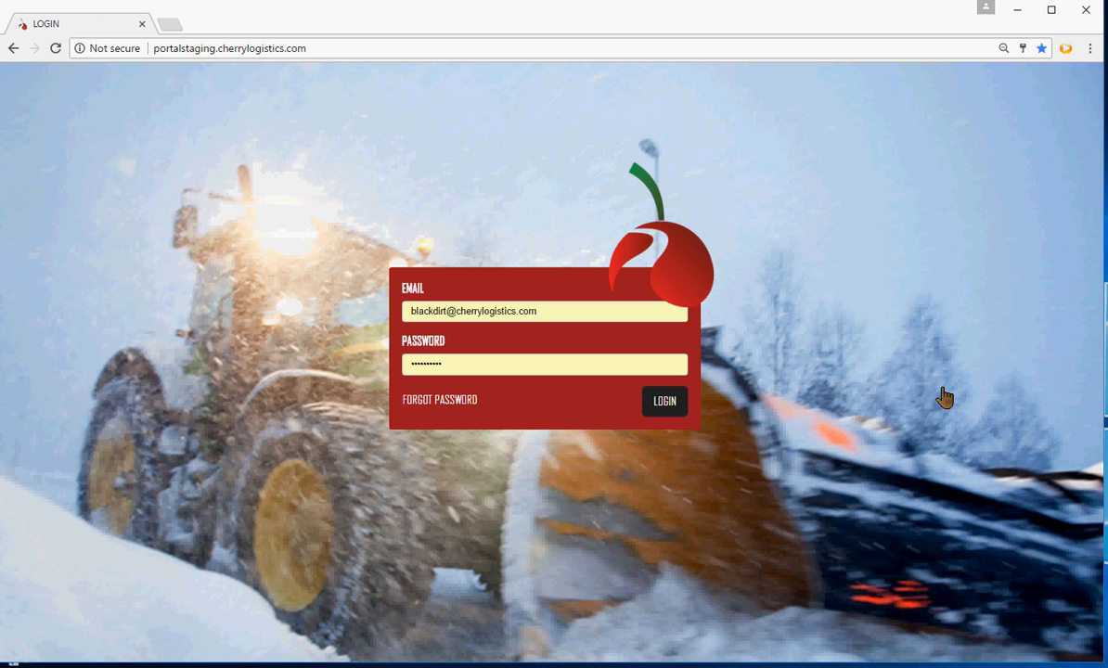